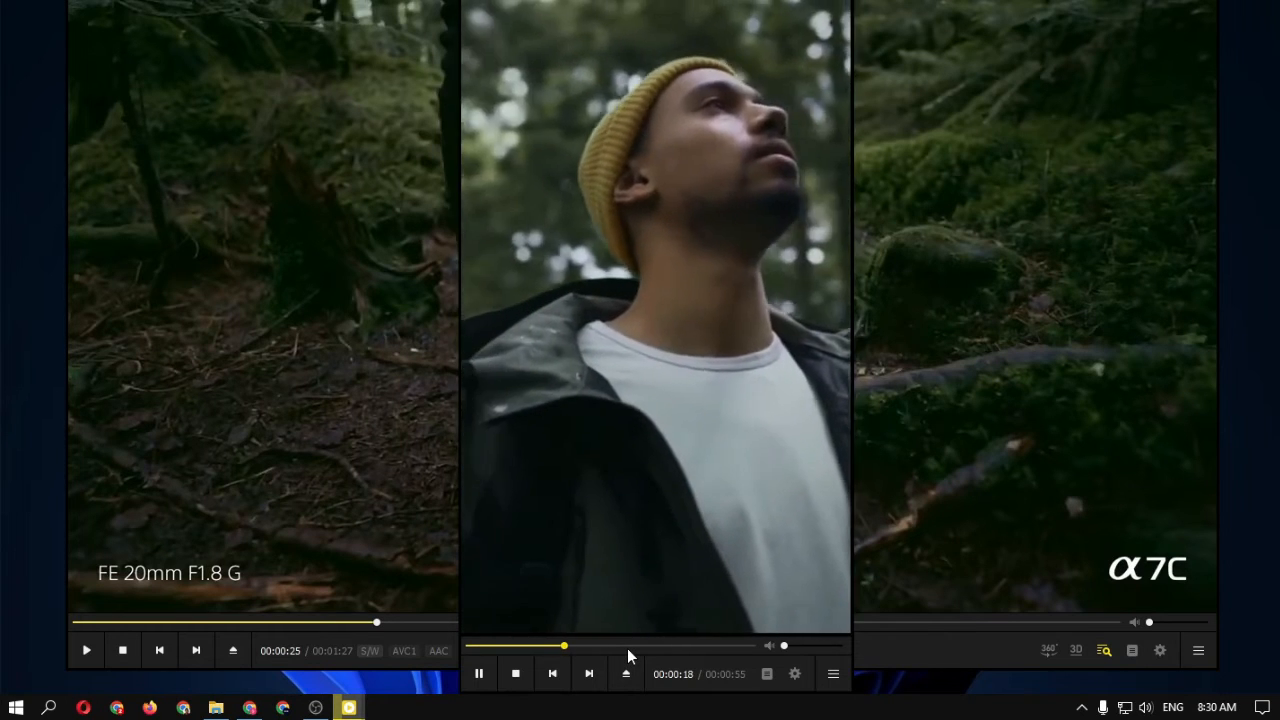
- Preview the Sony Alpha 7C sample video, skipping ahead to about 1:03
key(space)
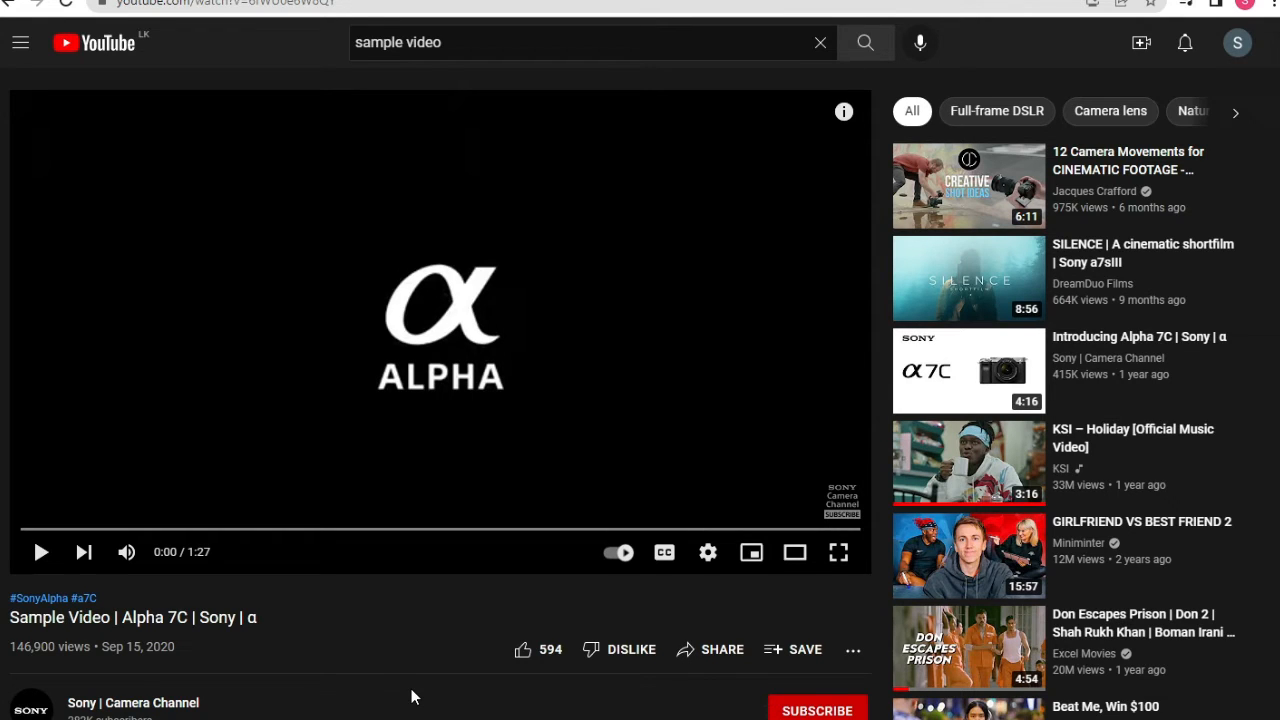
key(space)
drag(340, 529, 610, 530)
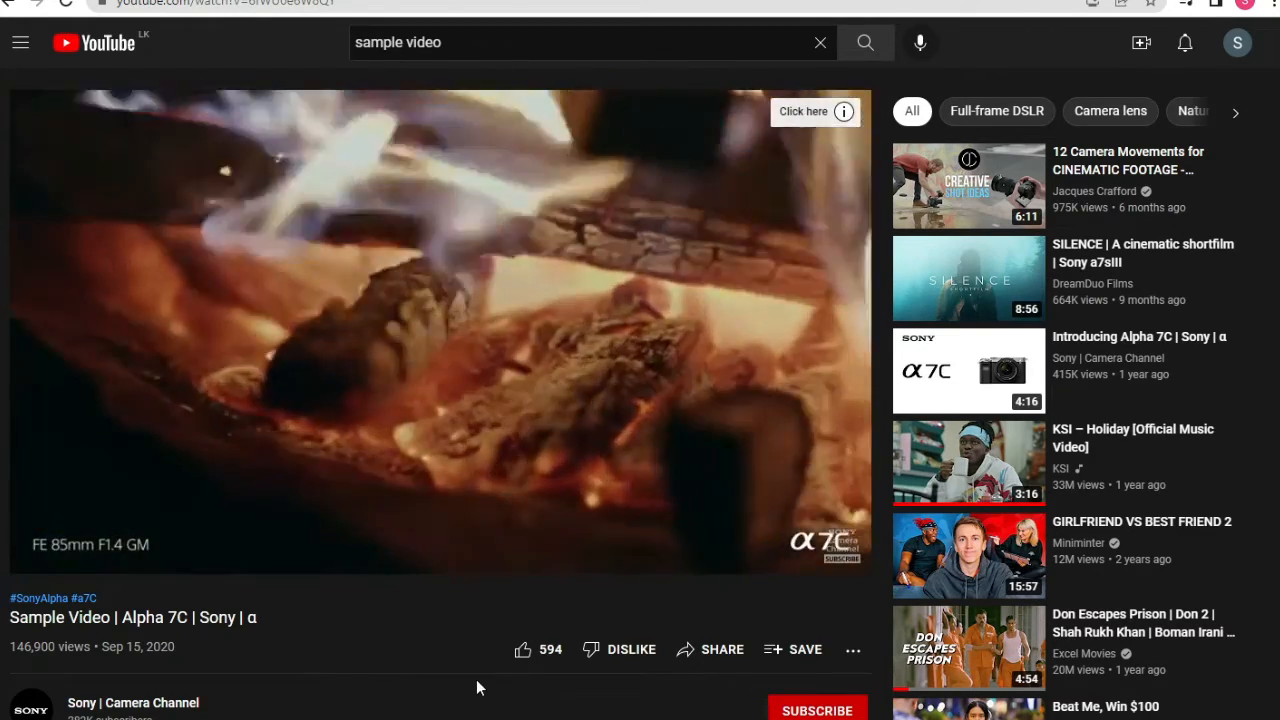
key(space)
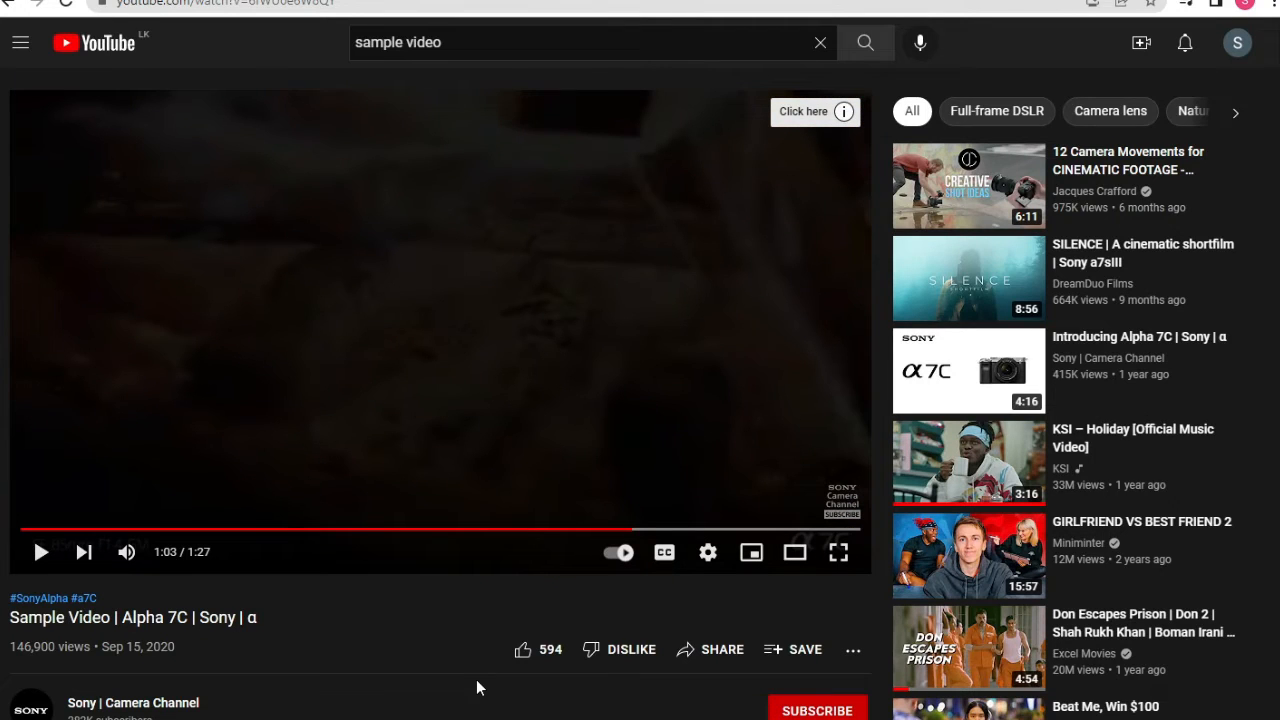
- Copy the sample video's URL and find a YouTube video downloader site in a new browser tab
right_click(390, 314)
click(477, 378)
key(ctrl+t)
text(youtube v)
key(Down)
key(Return)
- Paste the copied video link into the SaveFrom.net downloader and download the video
right_click(424, 237)
click(470, 365)
click(882, 230)
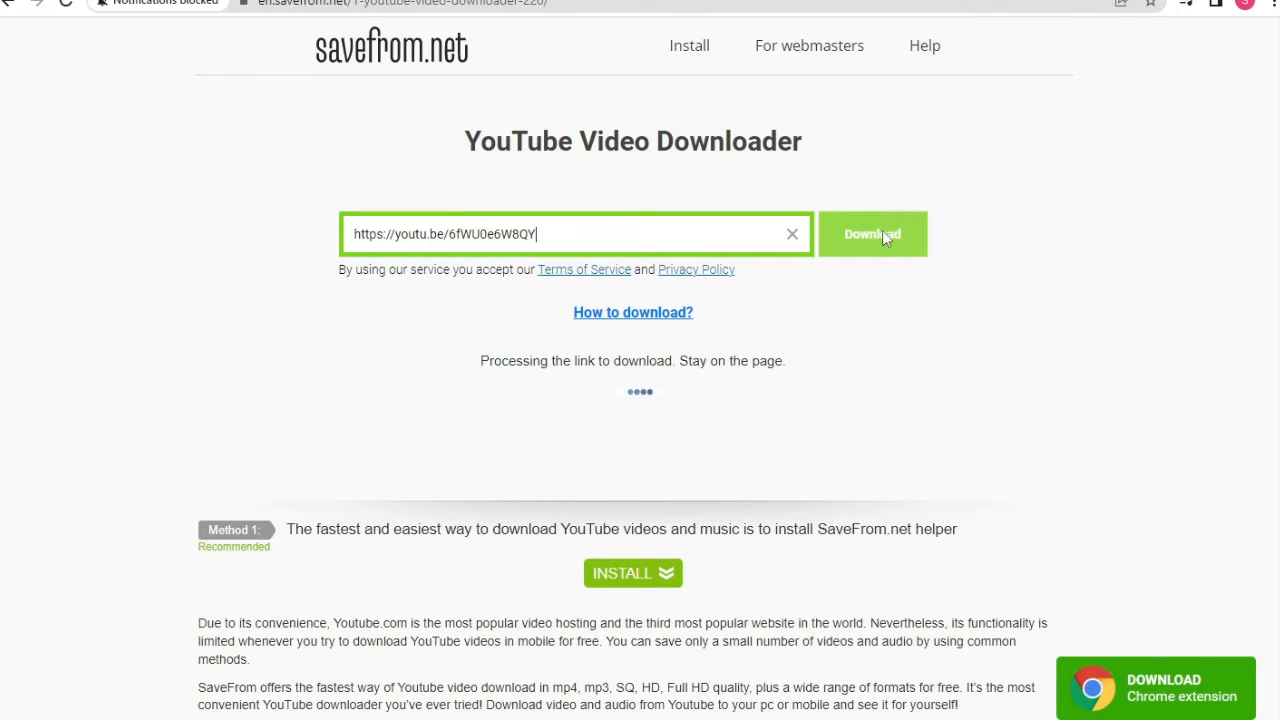
click(631, 456)
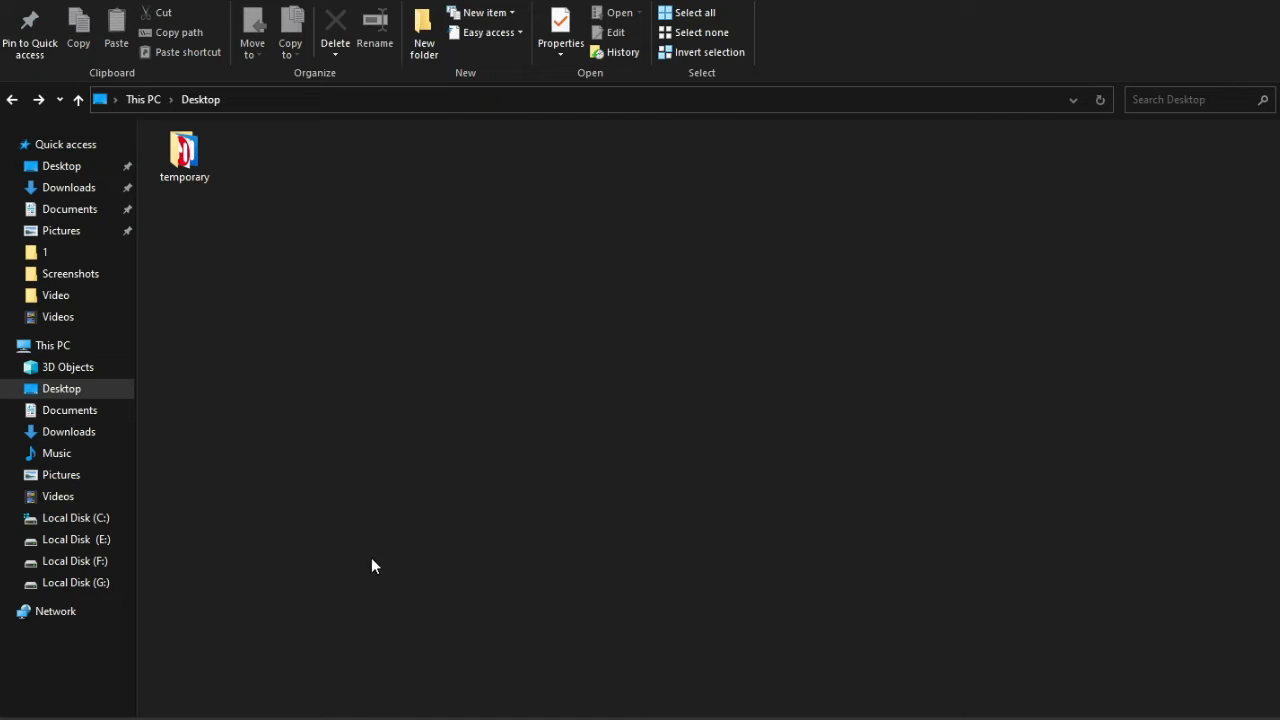
- Create a folder named Video Projects on the Desktop and open it
right_click(349, 150)
mouse_move(429, 336)
click(565, 337)
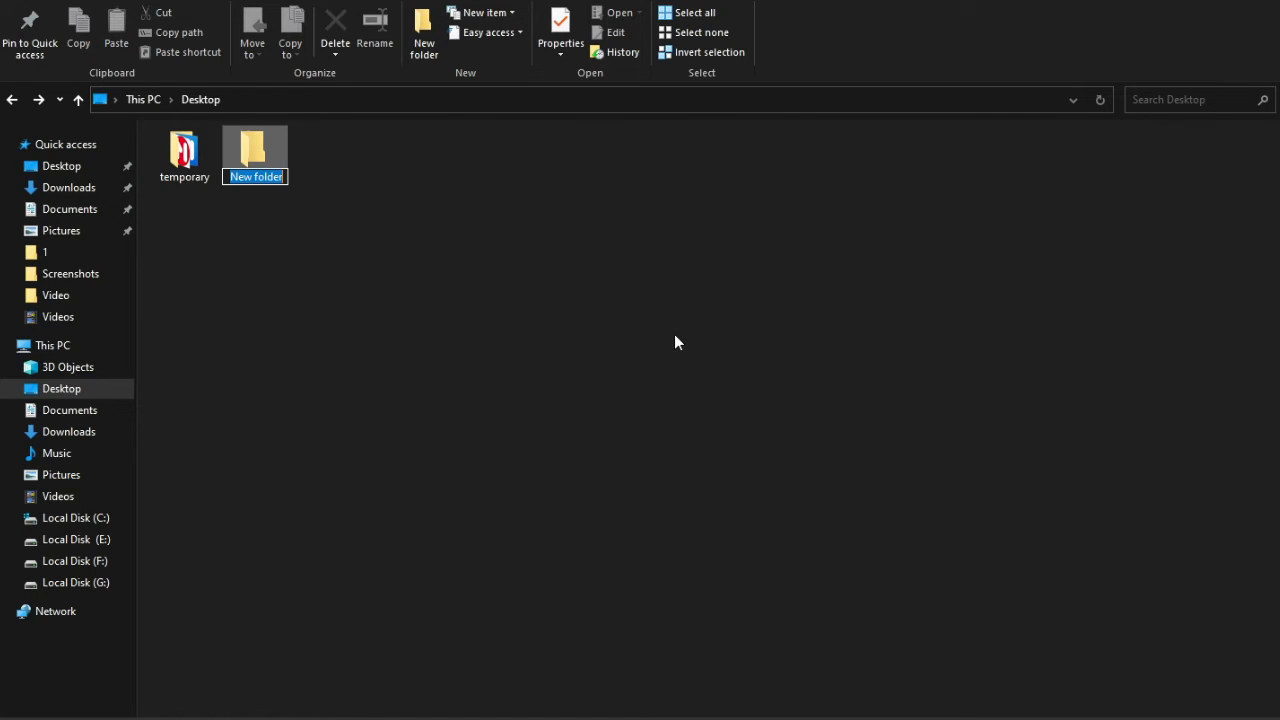
key(BackSpace)
text(V)
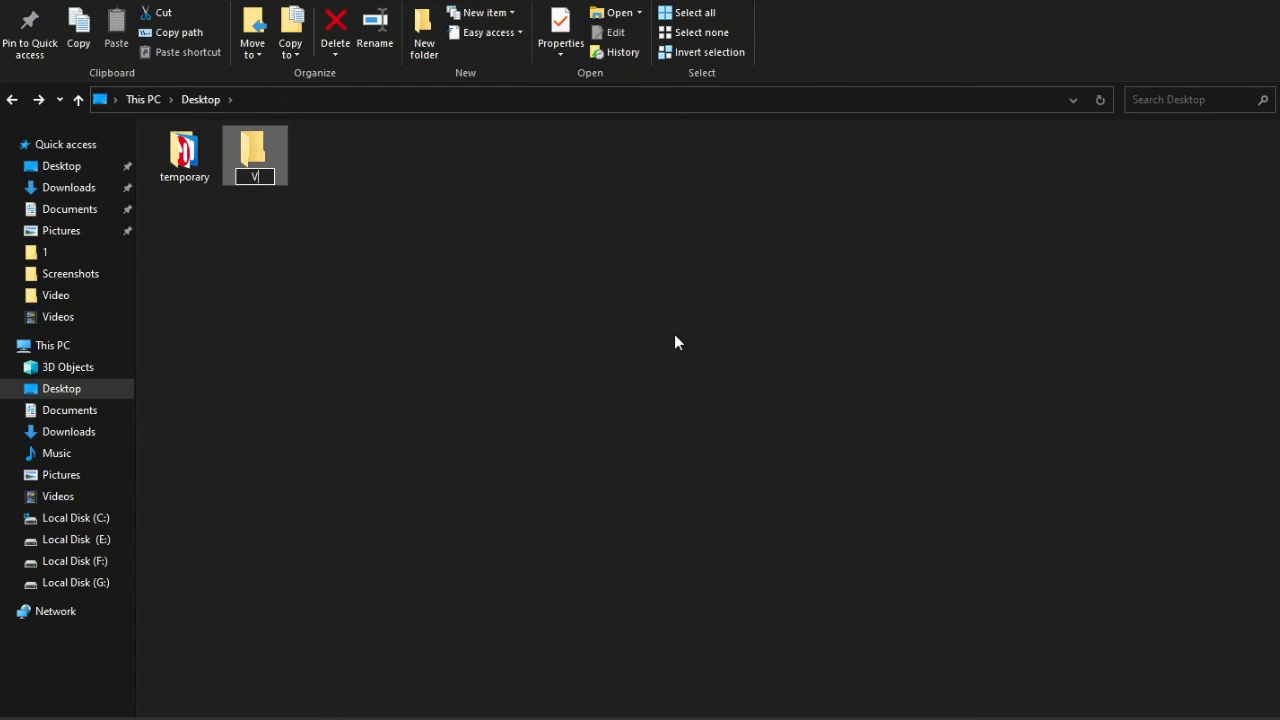
text(ideo Projects)
key(Return)
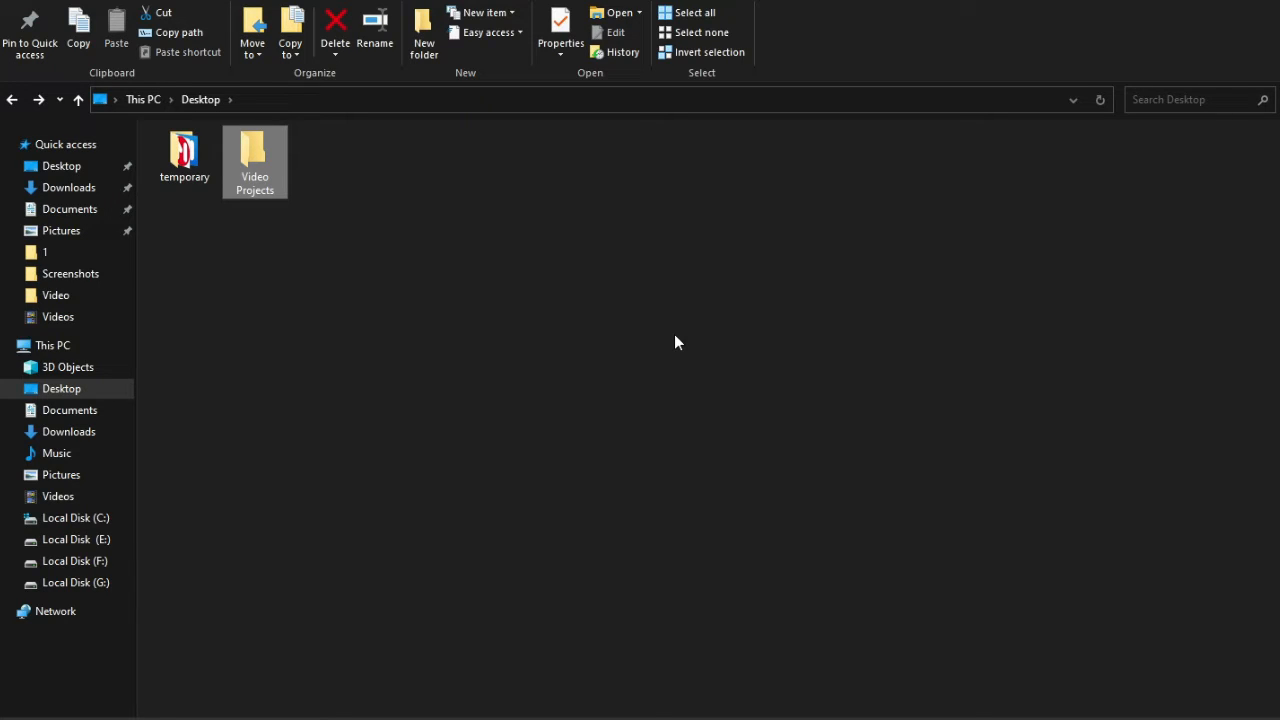
key(Return)
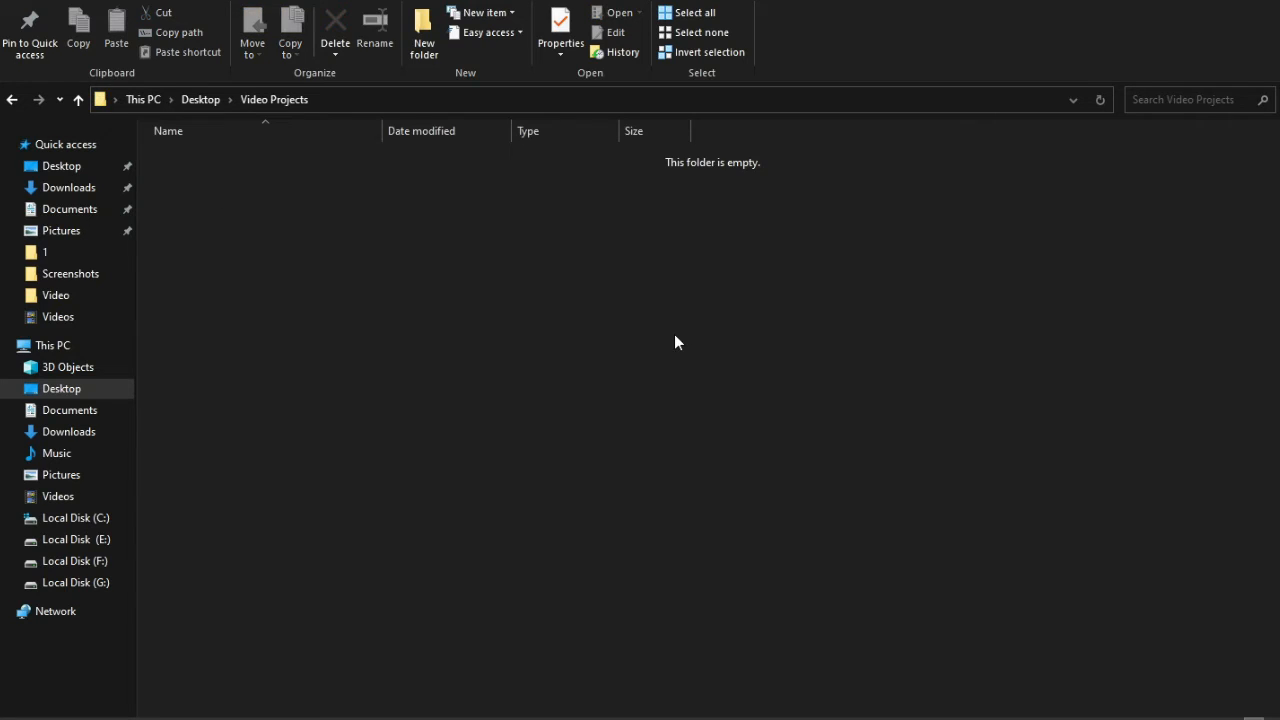
- Transfer the Sample Video file from Downloads into the Video Projects folder on the Desktop
click(48, 190)
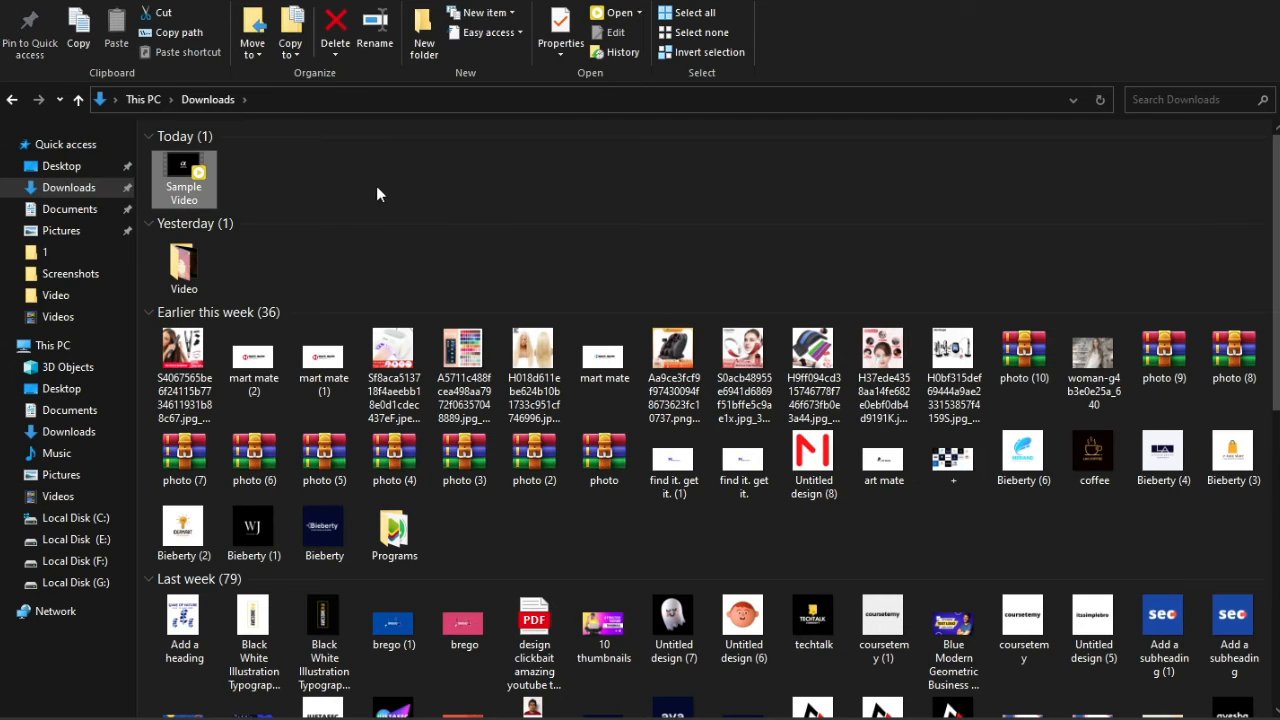
click(65, 166)
double_click(273, 174)
key(ctrl+v)
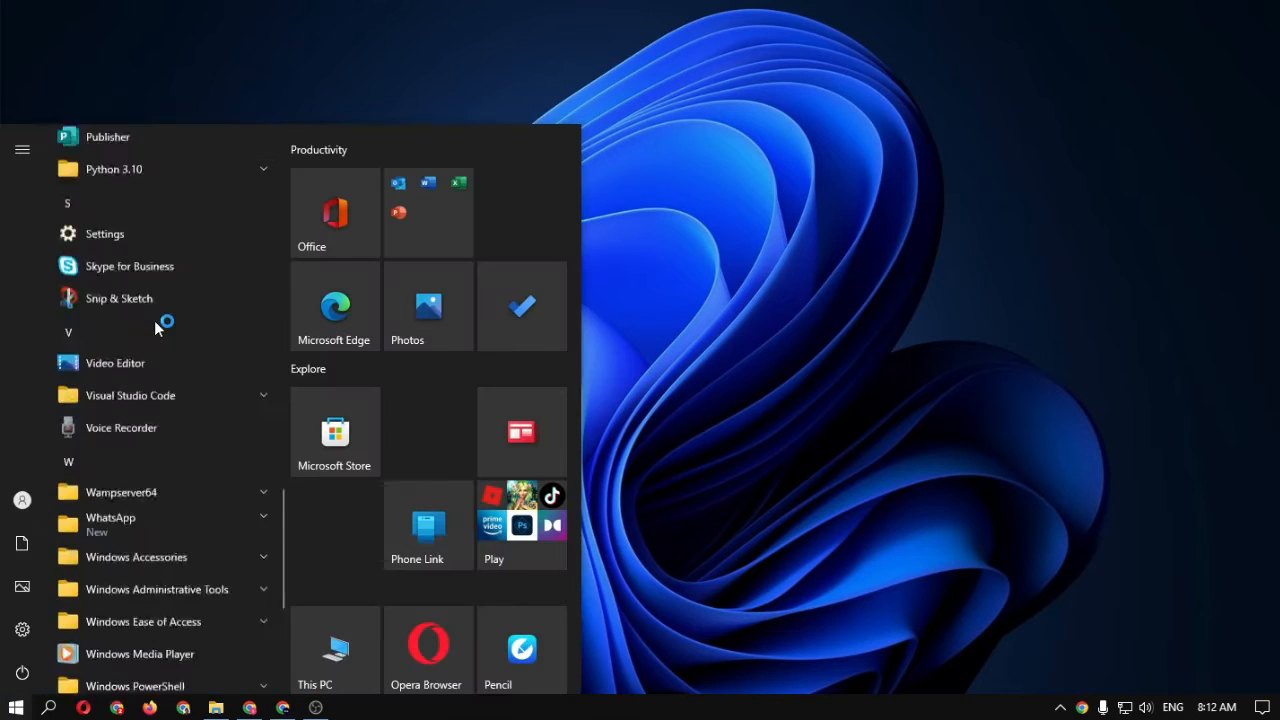
- Launch Wondershare Filmora from the installed programs list
scroll(163, 323, down, 4)
click(125, 500)
click(140, 542)
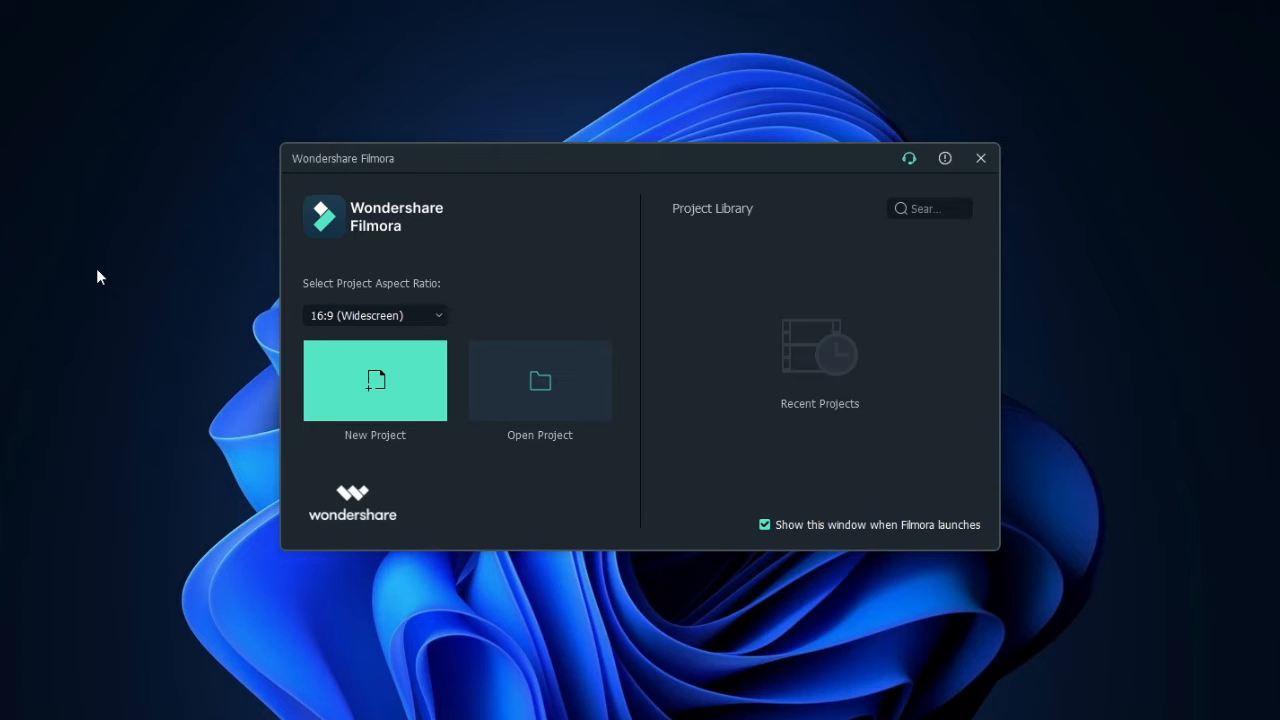
- Create a new project with the 9:16 (Portrait) aspect ratio
click(323, 317)
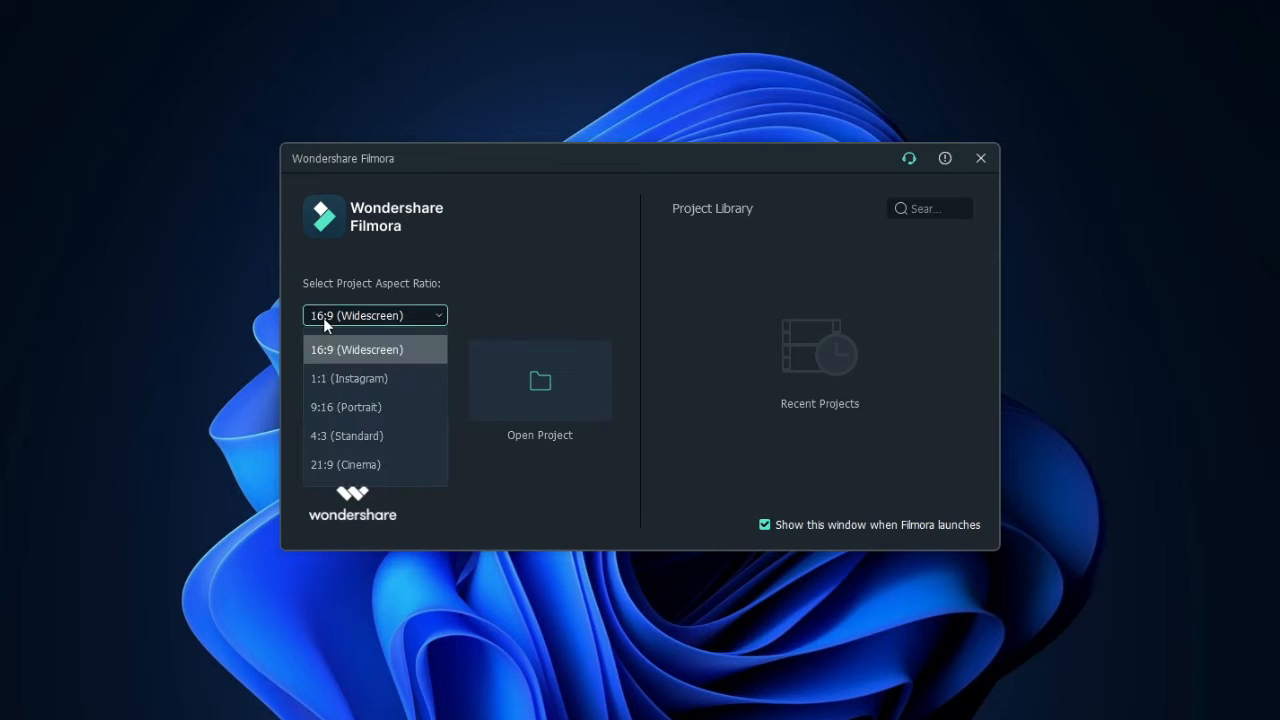
click(341, 407)
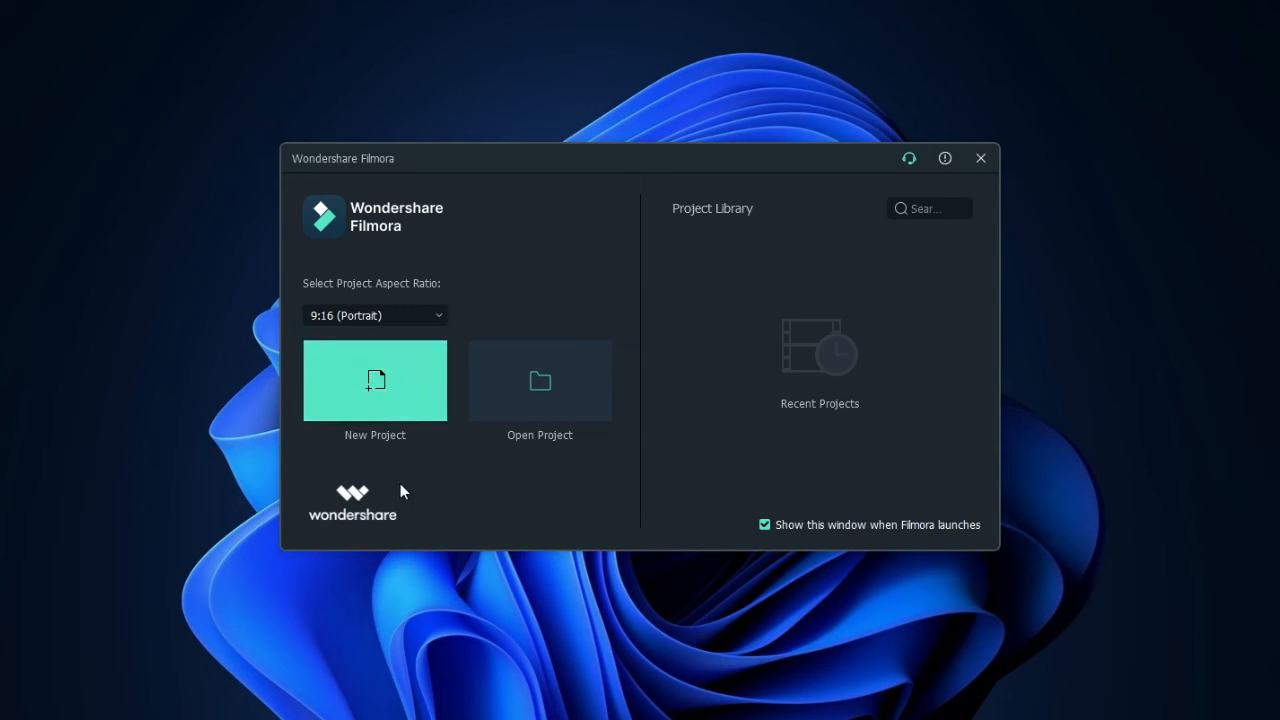
click(371, 380)
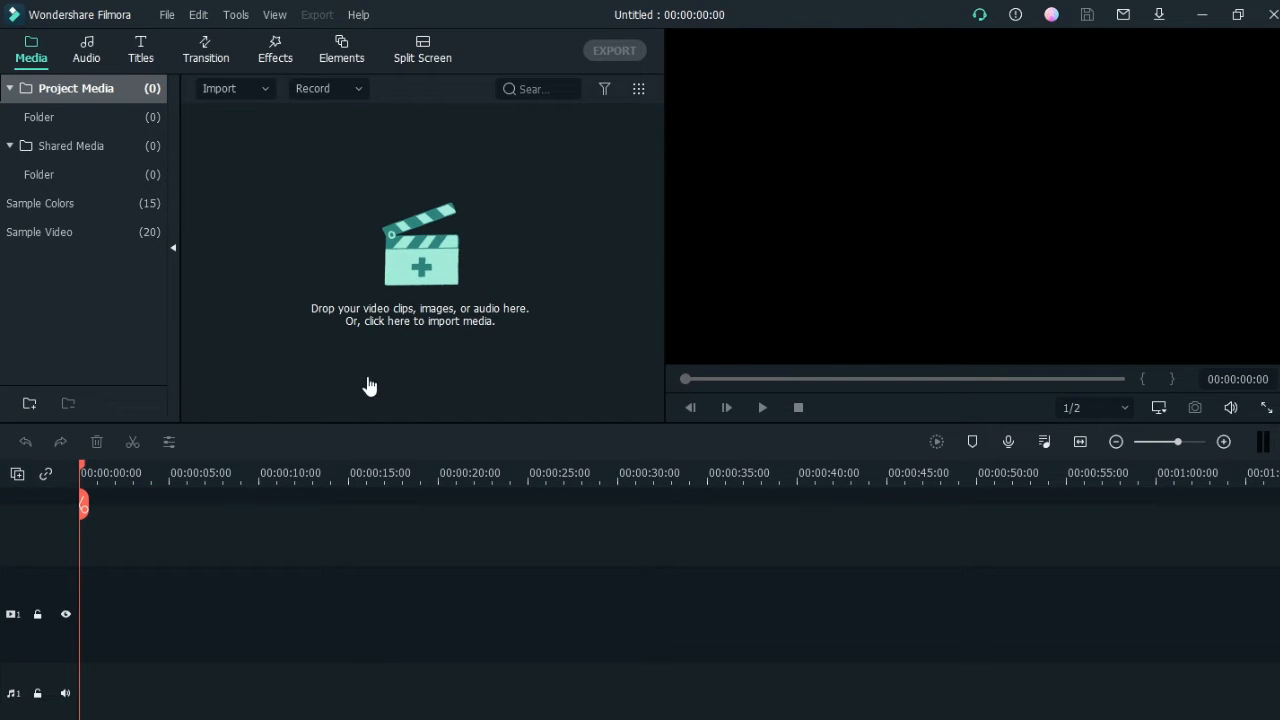
- Import Sample Video from the Desktop's Video Projects folder into the project media, dismissing the Message Center
click(421, 259)
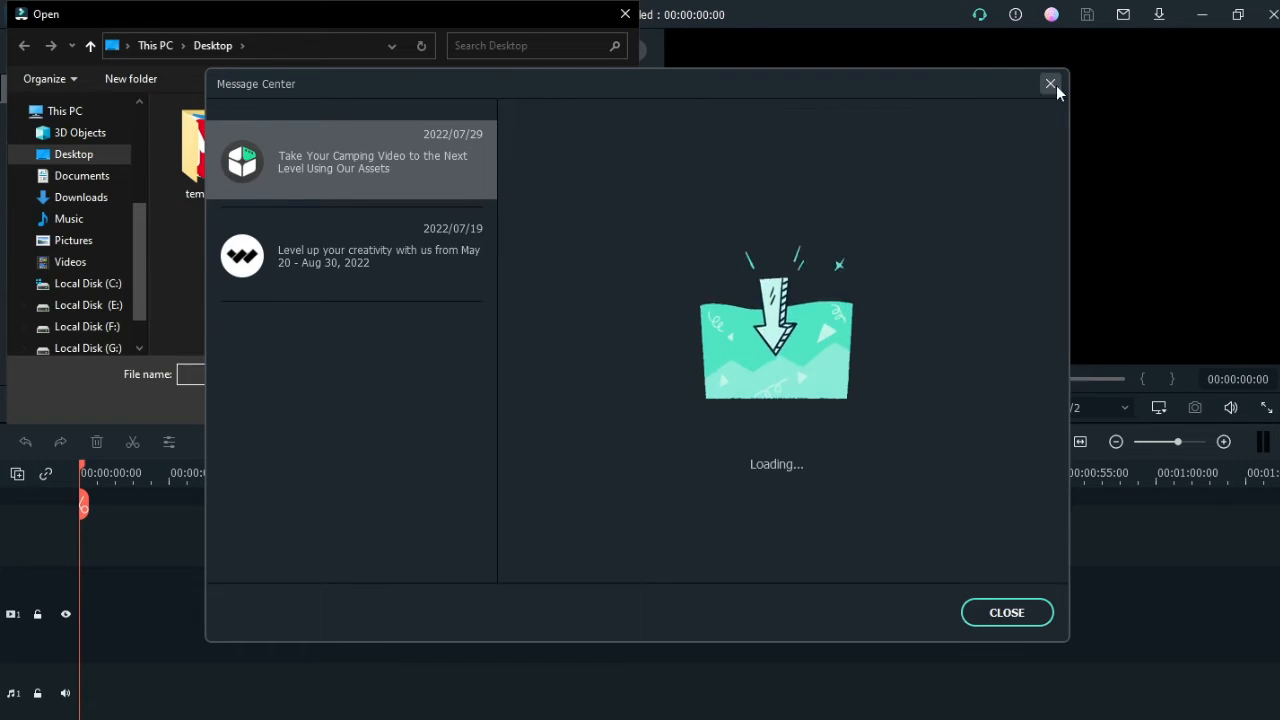
click(1050, 84)
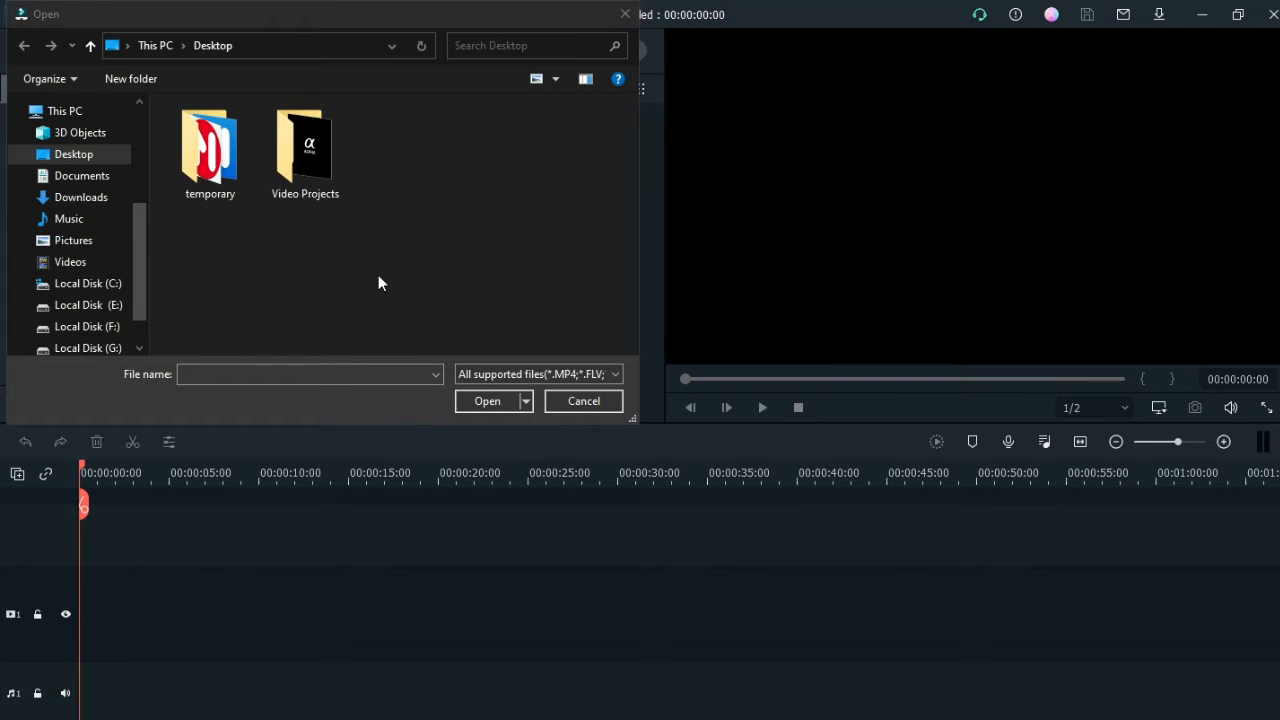
double_click(326, 179)
click(214, 143)
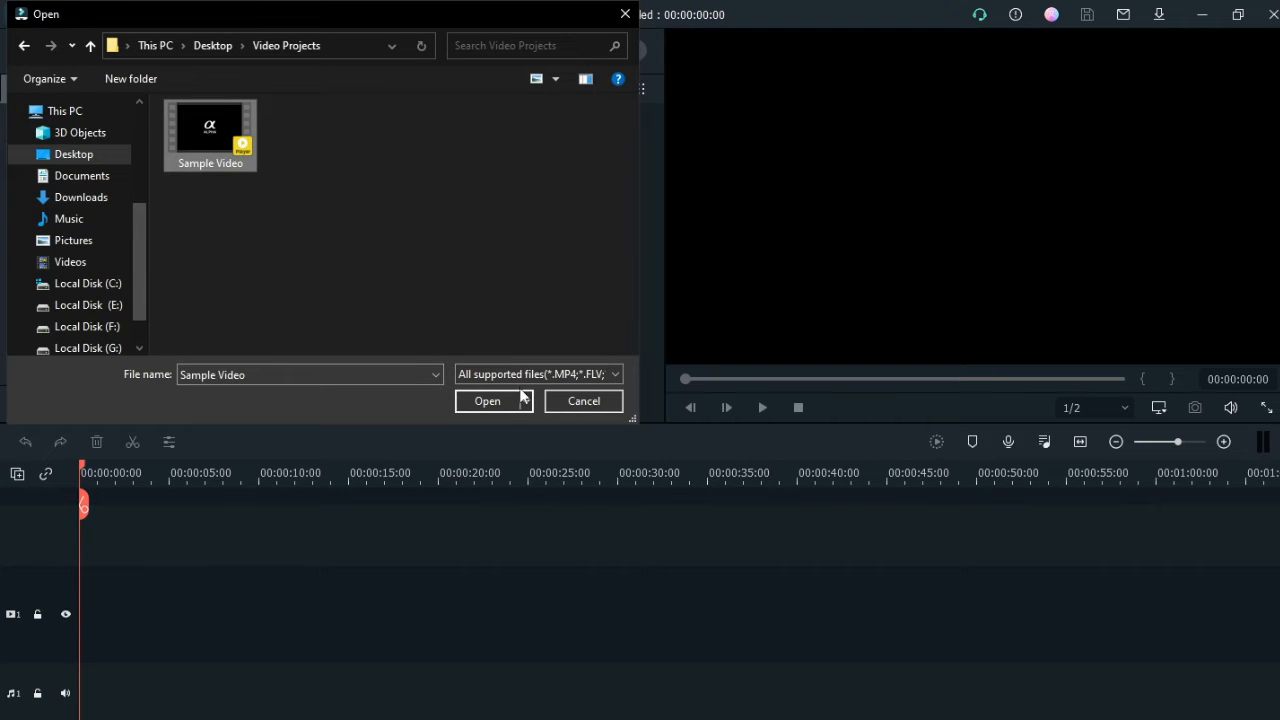
click(486, 401)
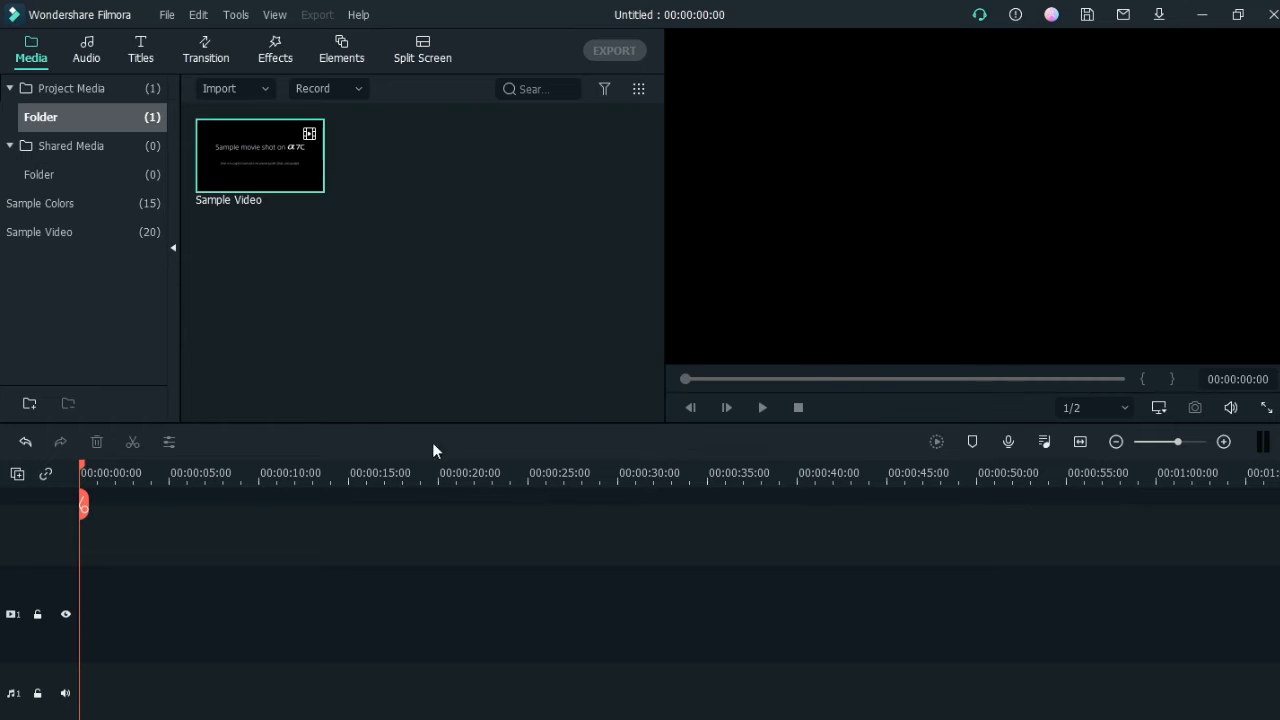
- Place Sample Video at the start of video track 1, keeping the project settings of 1080 x 1920 25fps
mouse_move(268, 188)
drag(241, 143, 68, 618)
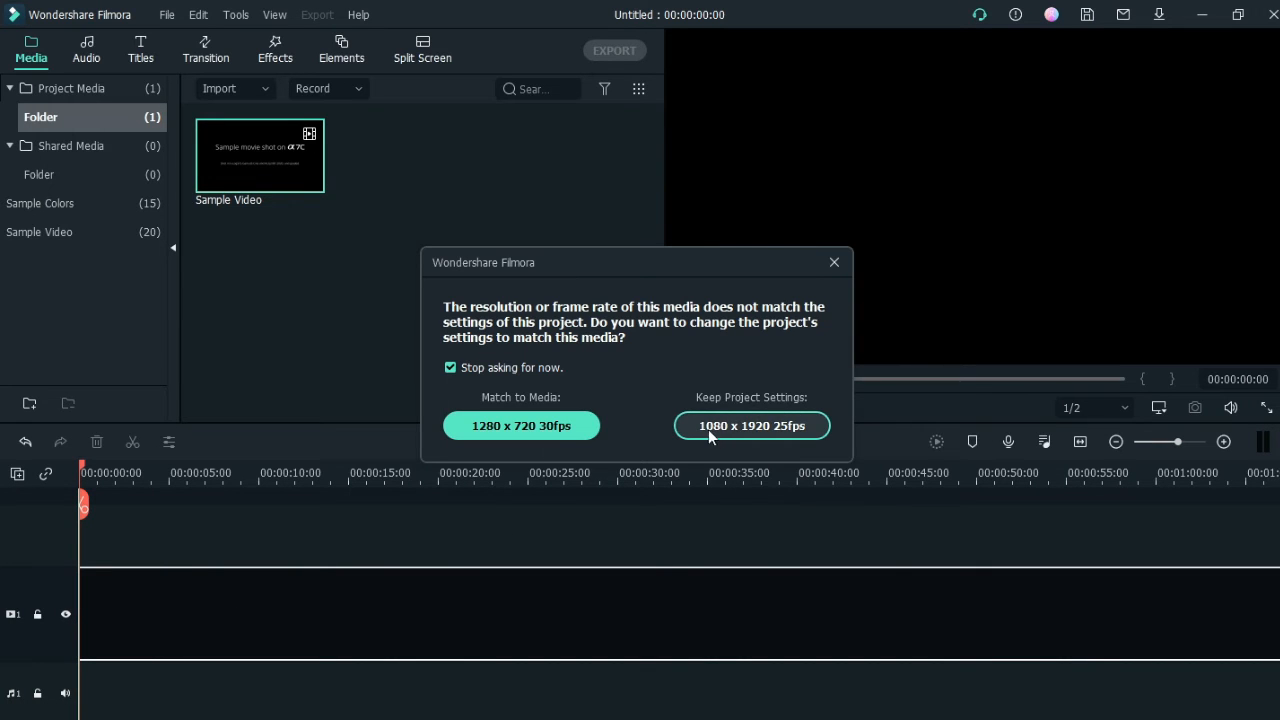
click(741, 428)
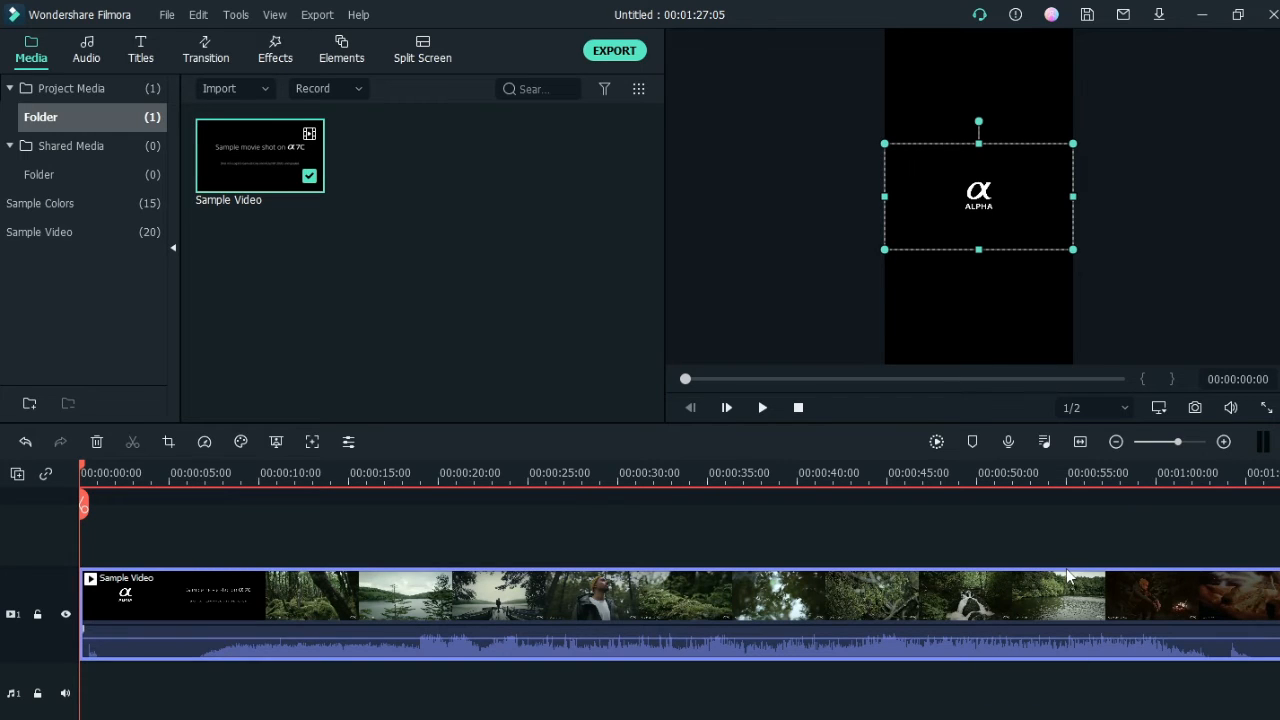
- Cut about the first 6 seconds off the Sample Video clip and lower its audio level on the timeline
drag(1198, 478, 514, 503)
drag(82, 505, 124, 505)
click(124, 505)
drag(140, 644, 140, 656)
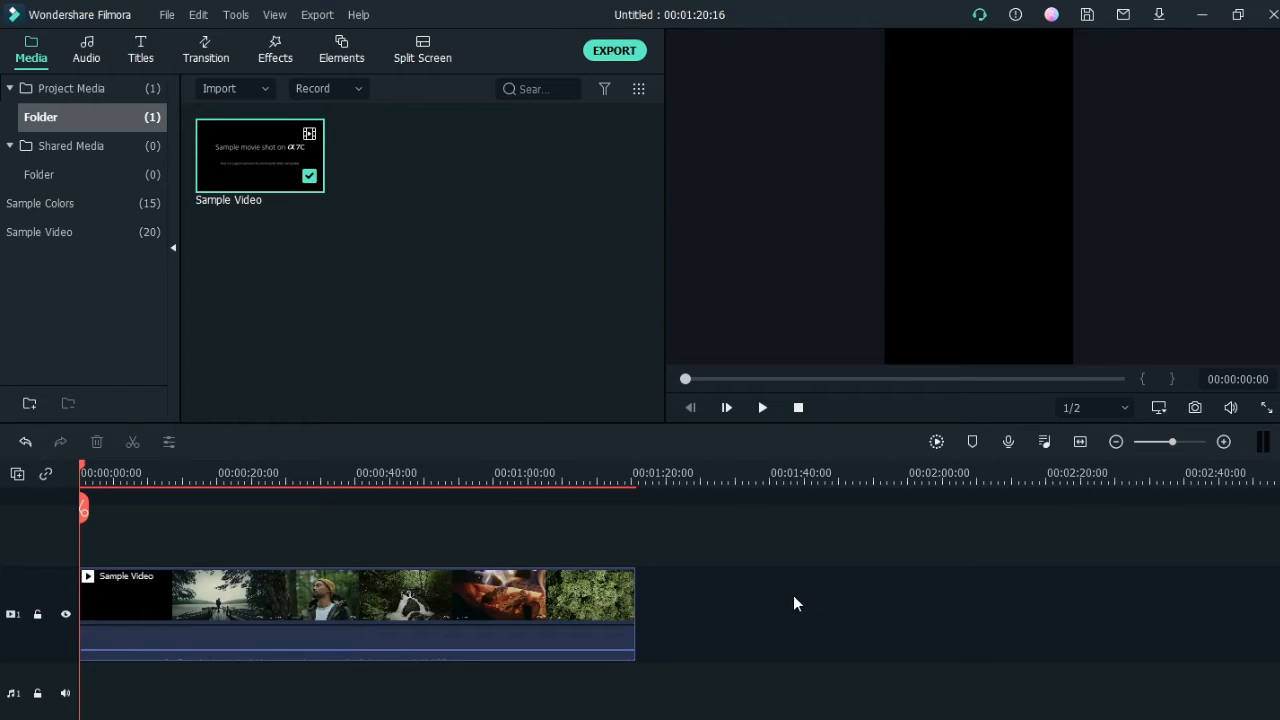
- Scale the clip to about 314.65% in its custom animation settings so it fills the portrait frame
drag(84, 510, 2, 515)
click(226, 607)
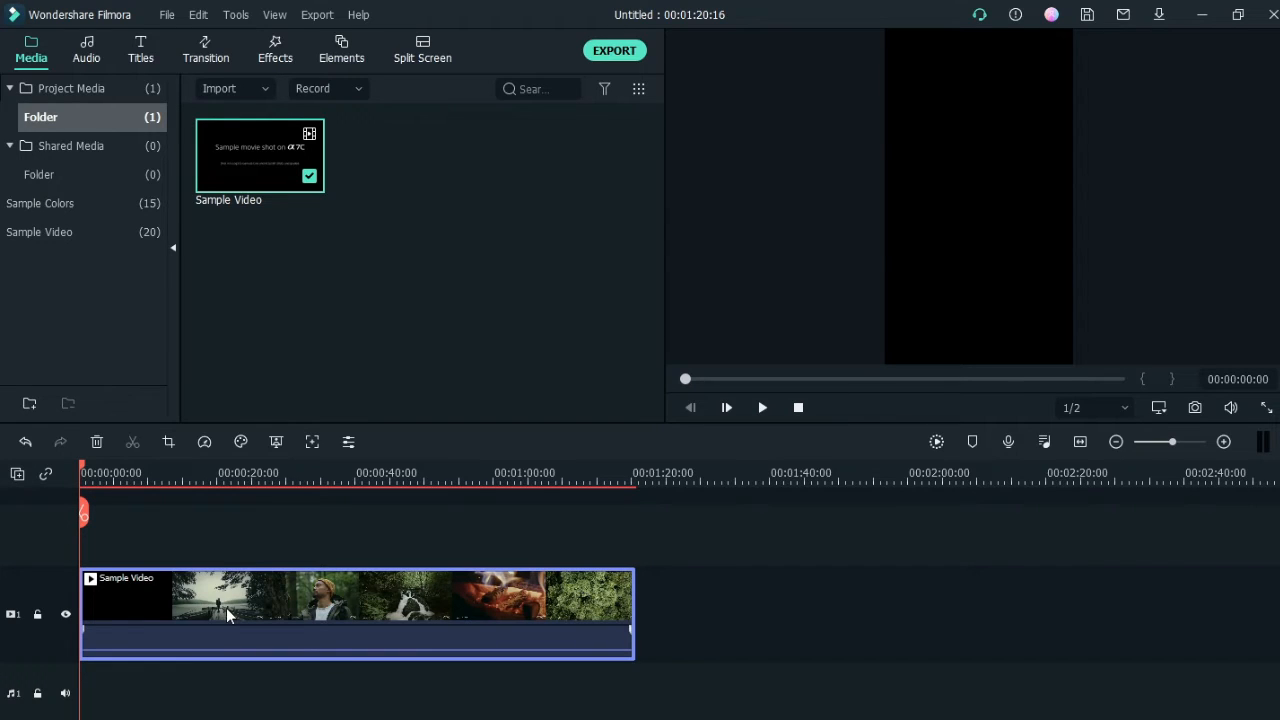
double_click(226, 607)
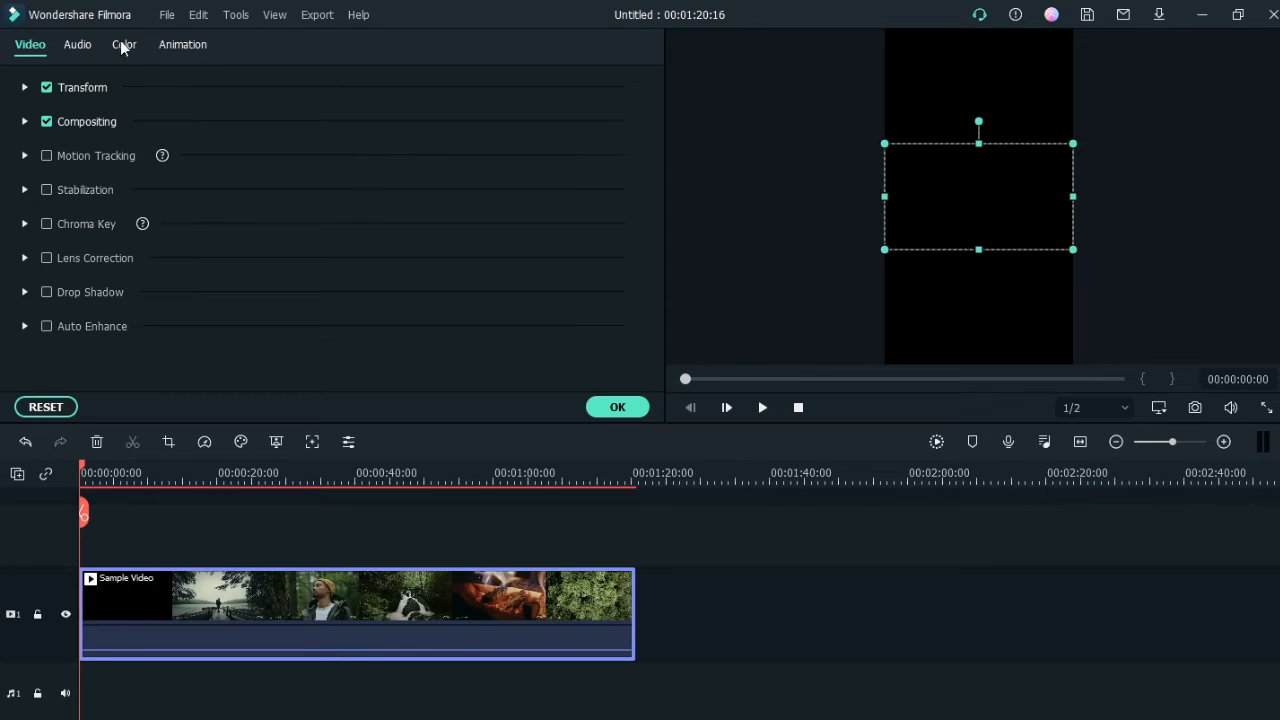
click(186, 46)
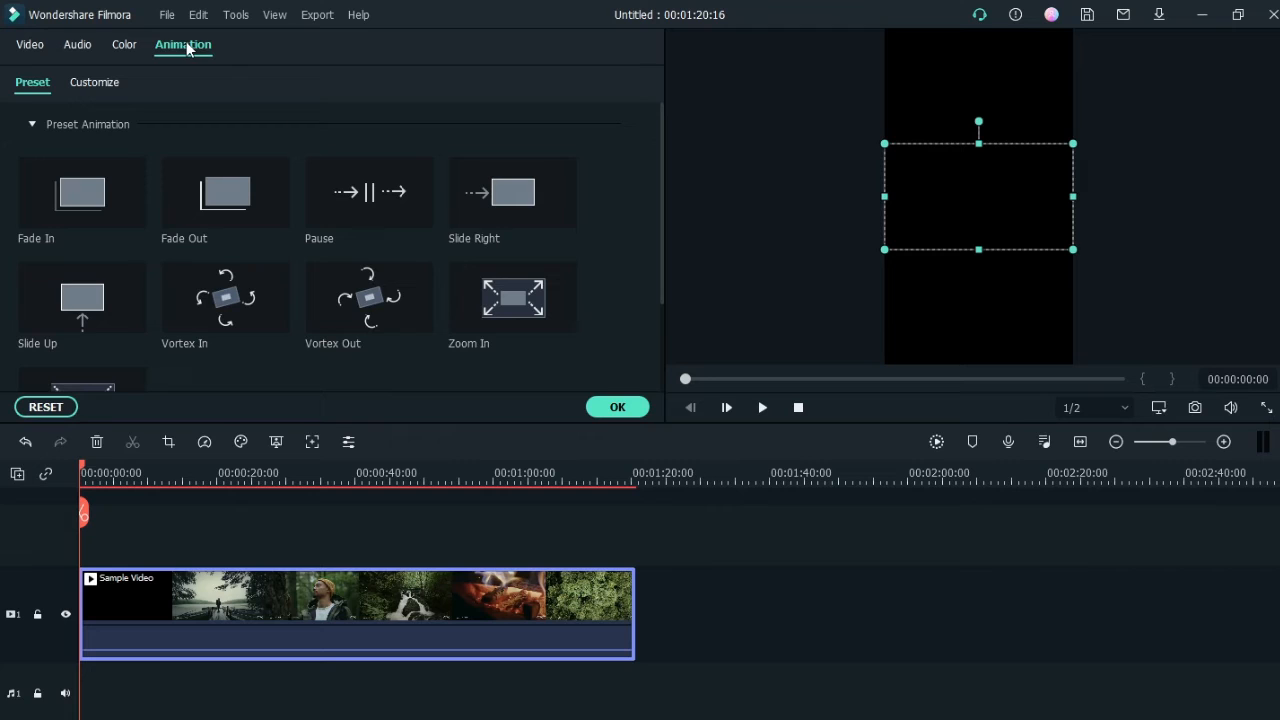
click(96, 84)
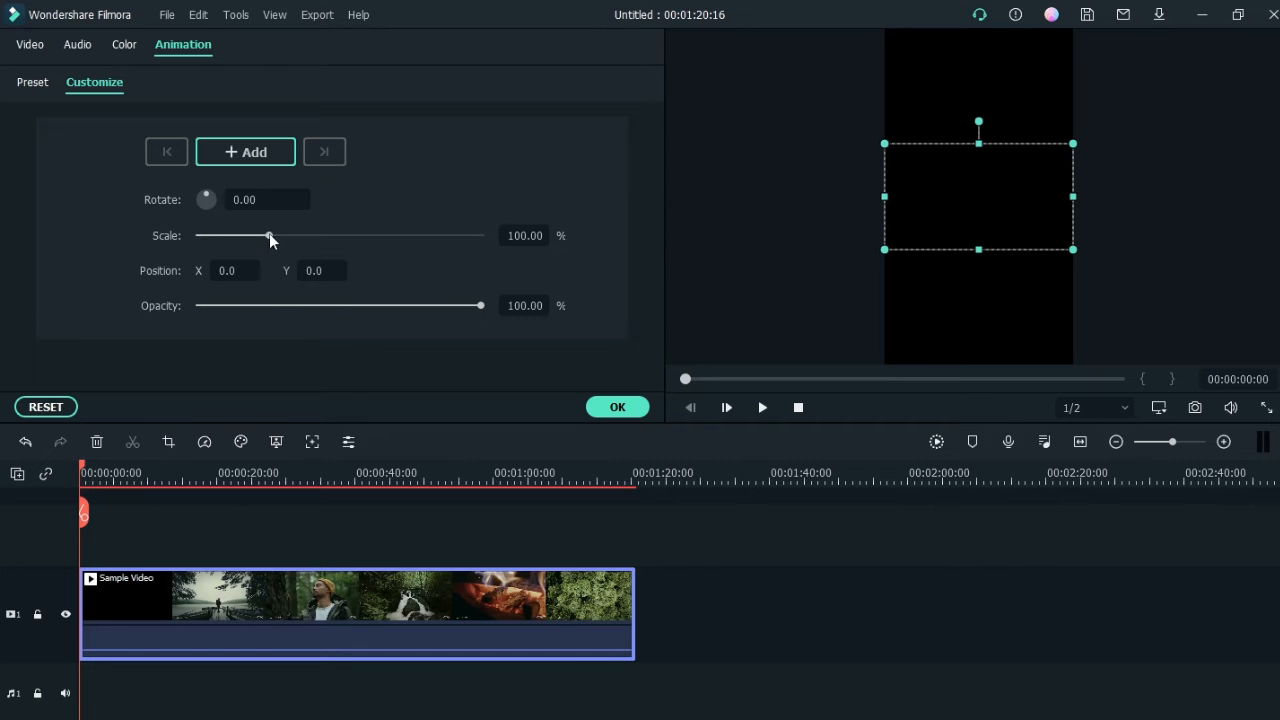
drag(269, 236, 420, 234)
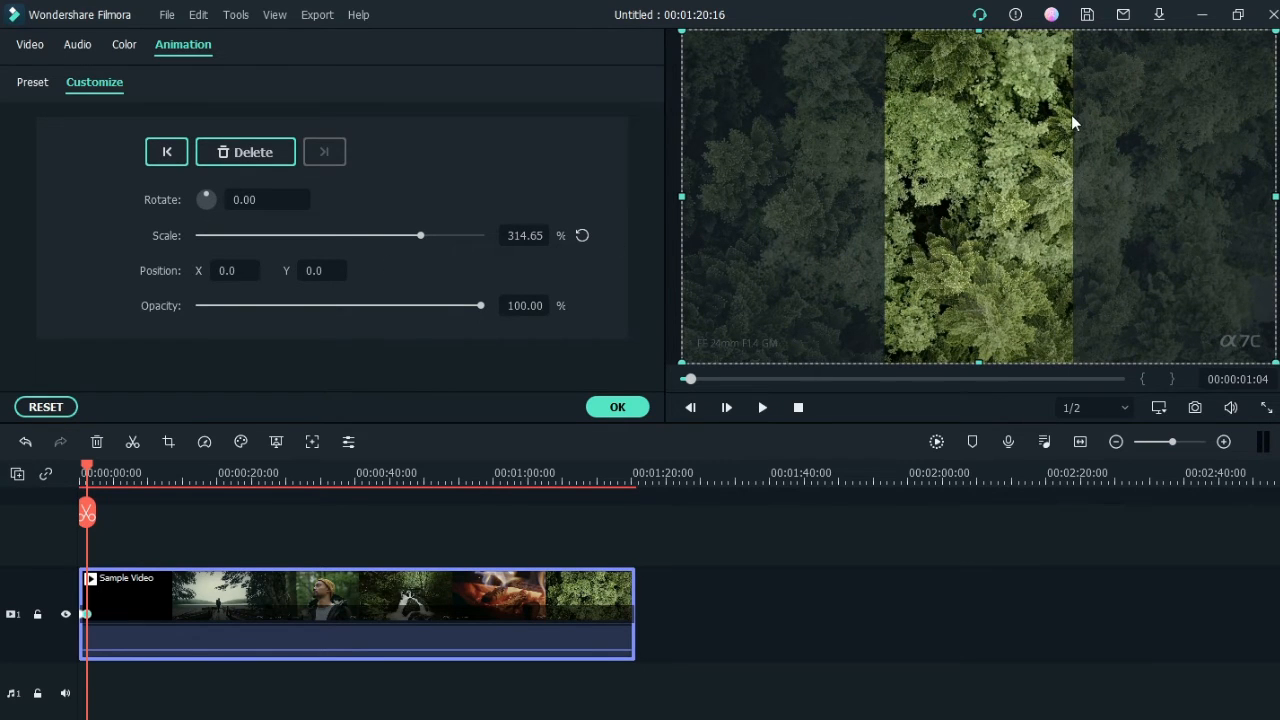
- Move the enlarged clip to both side edges of the portrait frame and recentre it at X 0.0, Y 1.0
mouse_move(997, 163)
mouse_down()
mouse_move(1051, 163)
mouse_move(954, 162)
mouse_move(977, 161)
mouse_up()
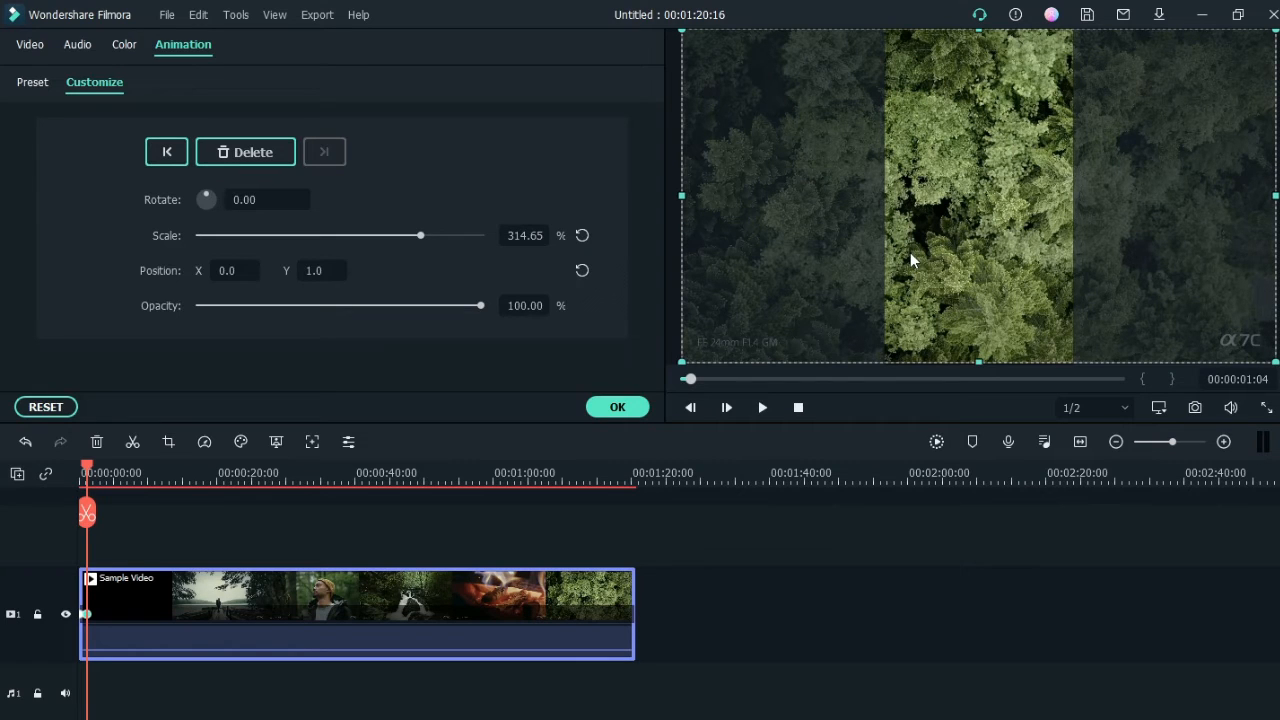
drag(989, 229, 1189, 223)
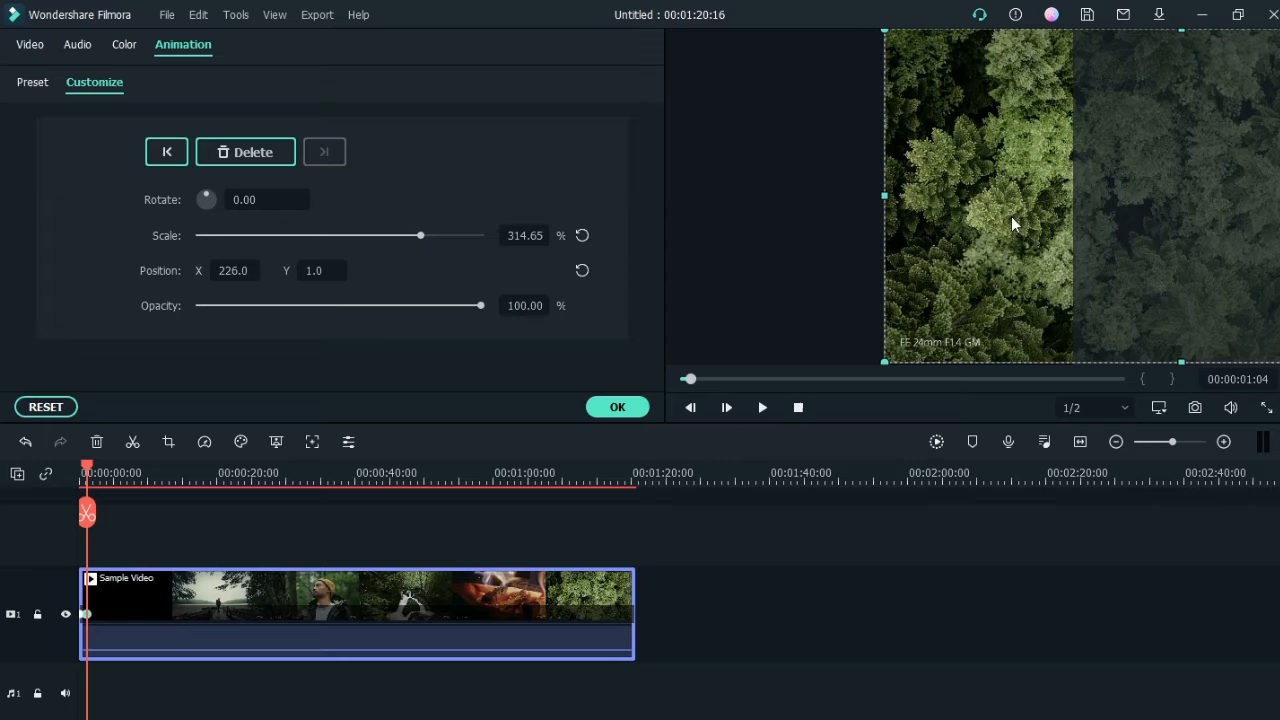
drag(1011, 216, 603, 214)
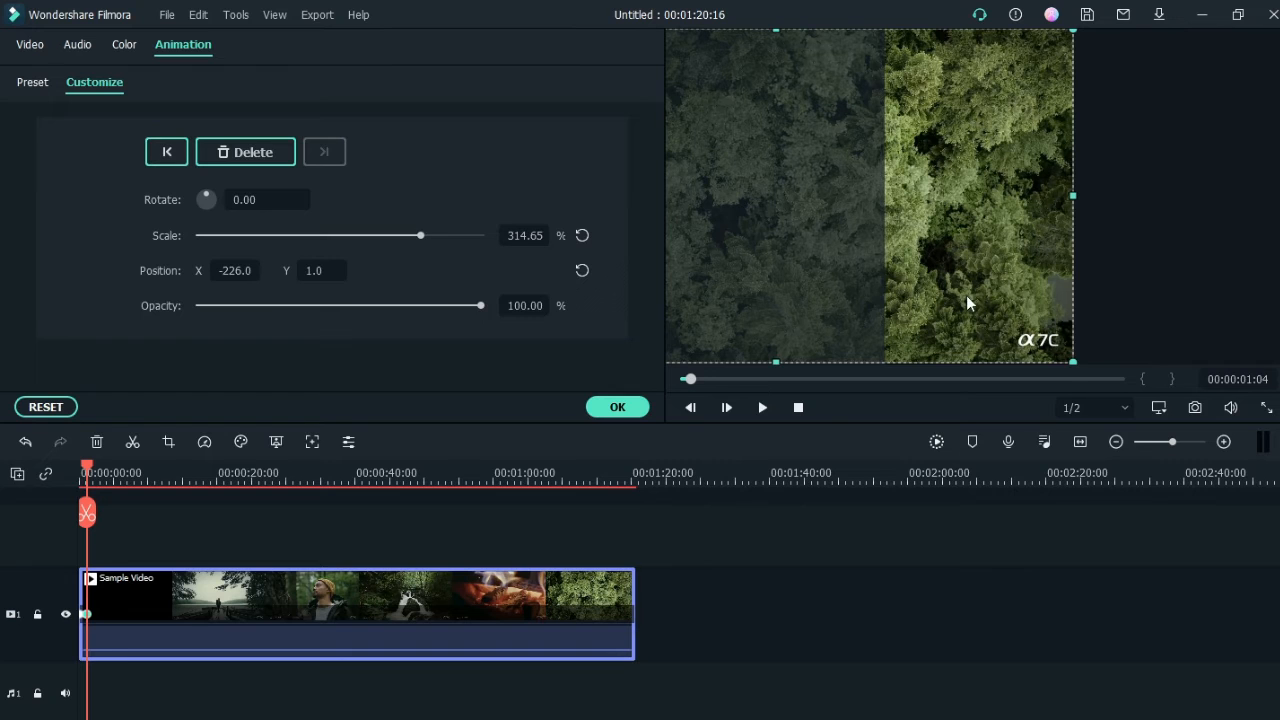
drag(932, 287, 1118, 285)
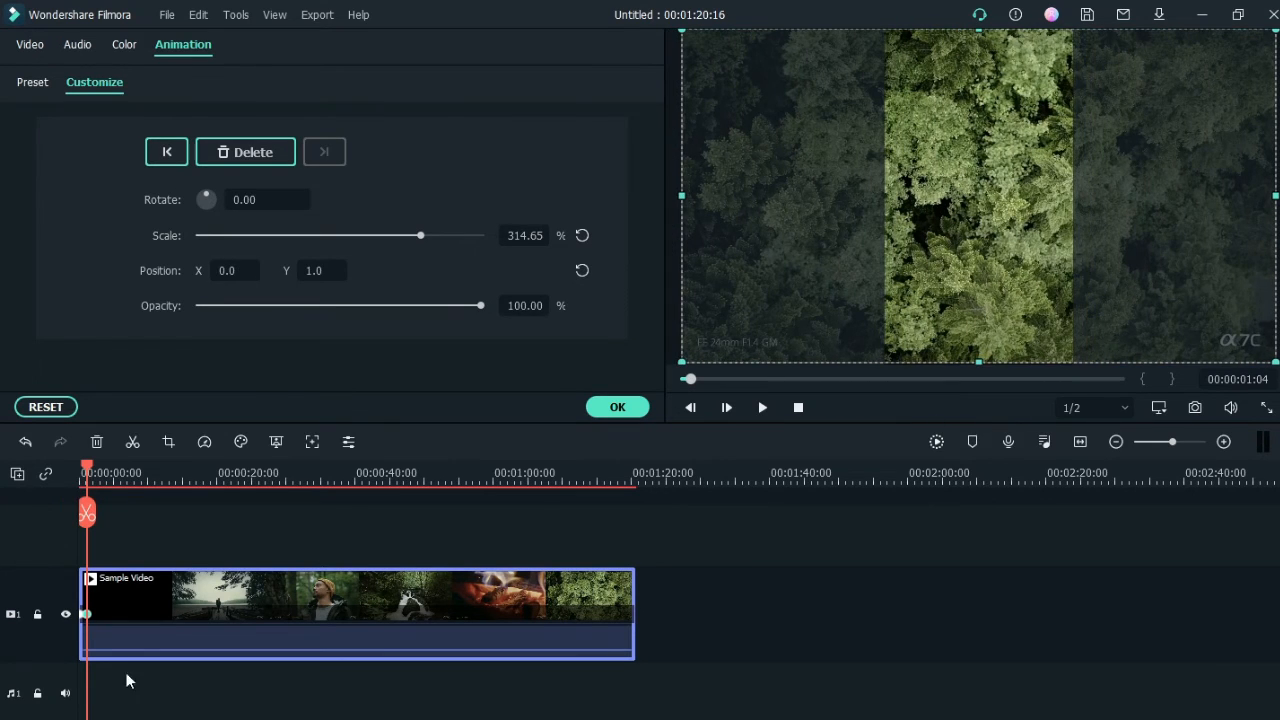
- Play the clip to about 3 seconds and add a keyframe there with the position at X 0.0, Y 1.0
key(space)
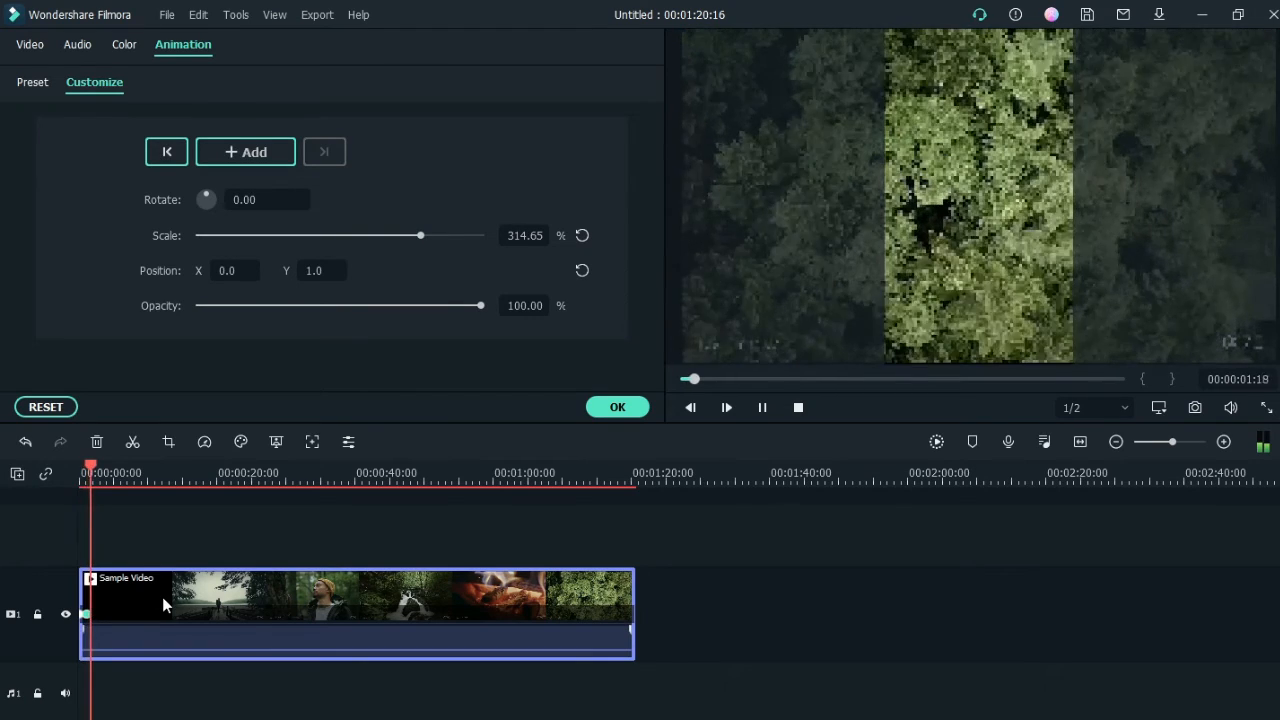
key(space)
click(1023, 267)
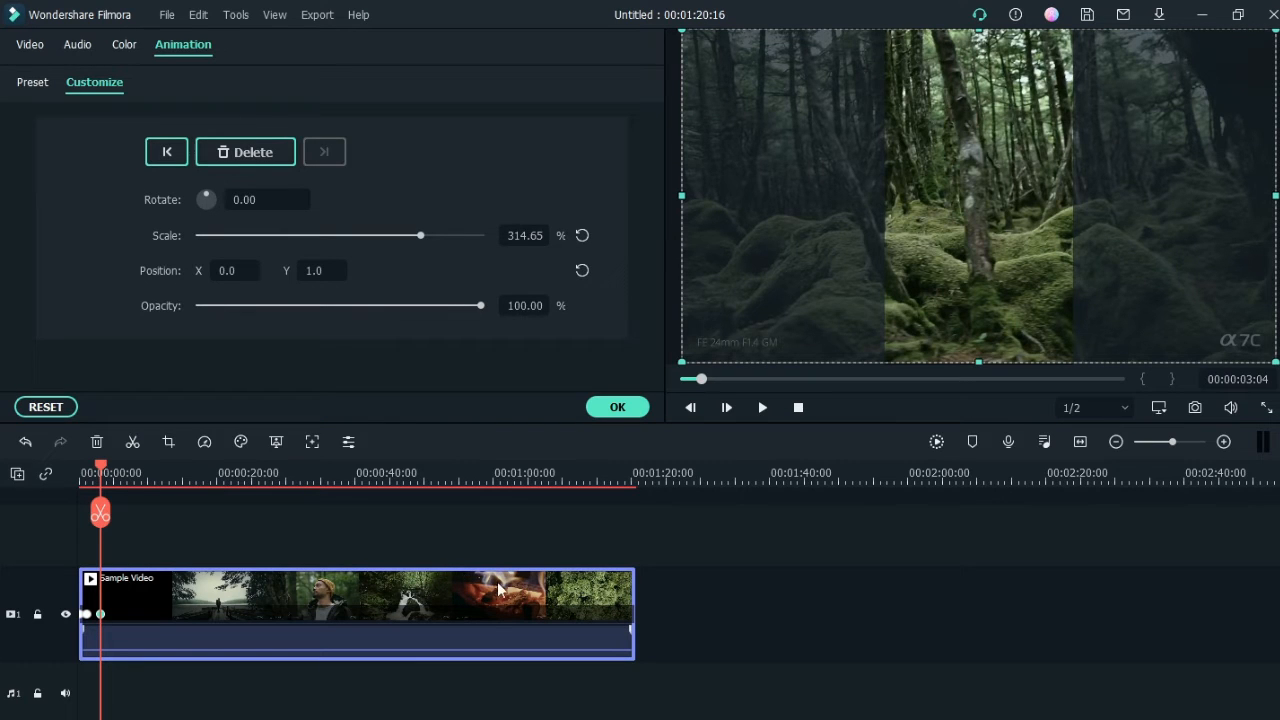
- Play on past 3 seconds and keyframe horizontal shifts that reframe the clip, ending at X 13.0, Y 1.0
key(space)
key(space)
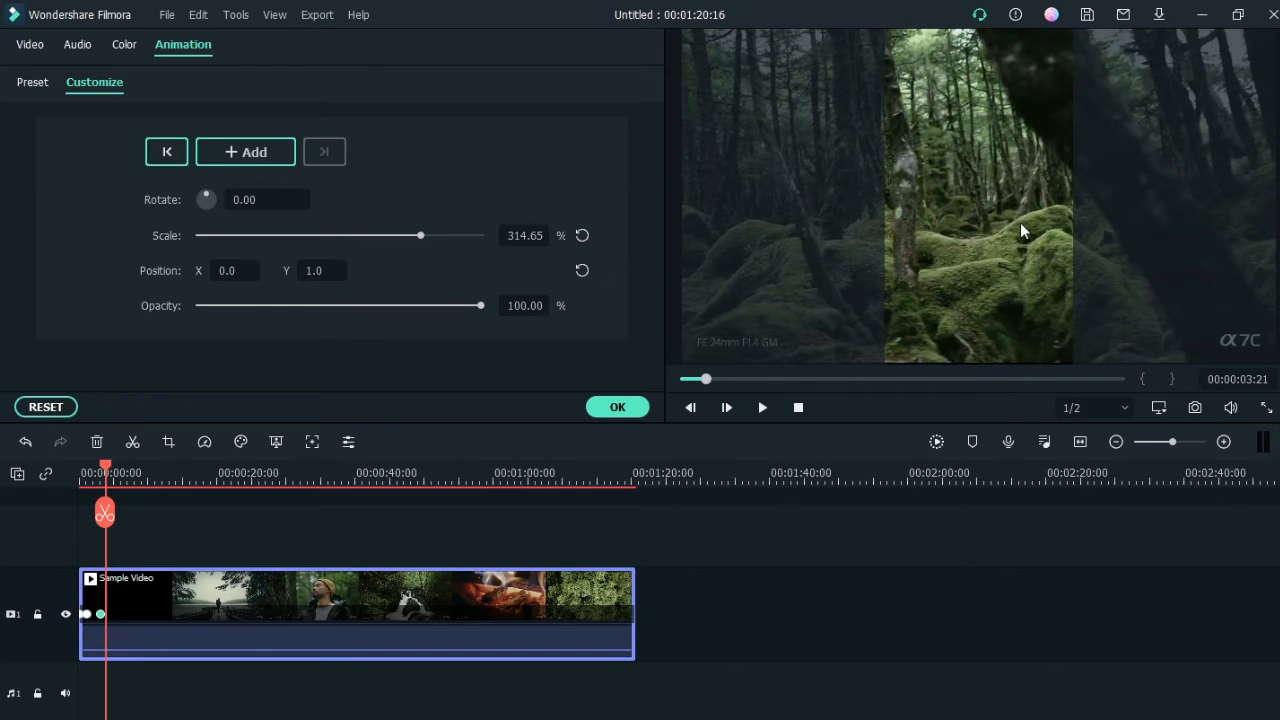
key(space)
key(space)
mouse_move(1031, 224)
mouse_down()
mouse_move(965, 222)
mouse_move(1018, 220)
mouse_up()
key(space)
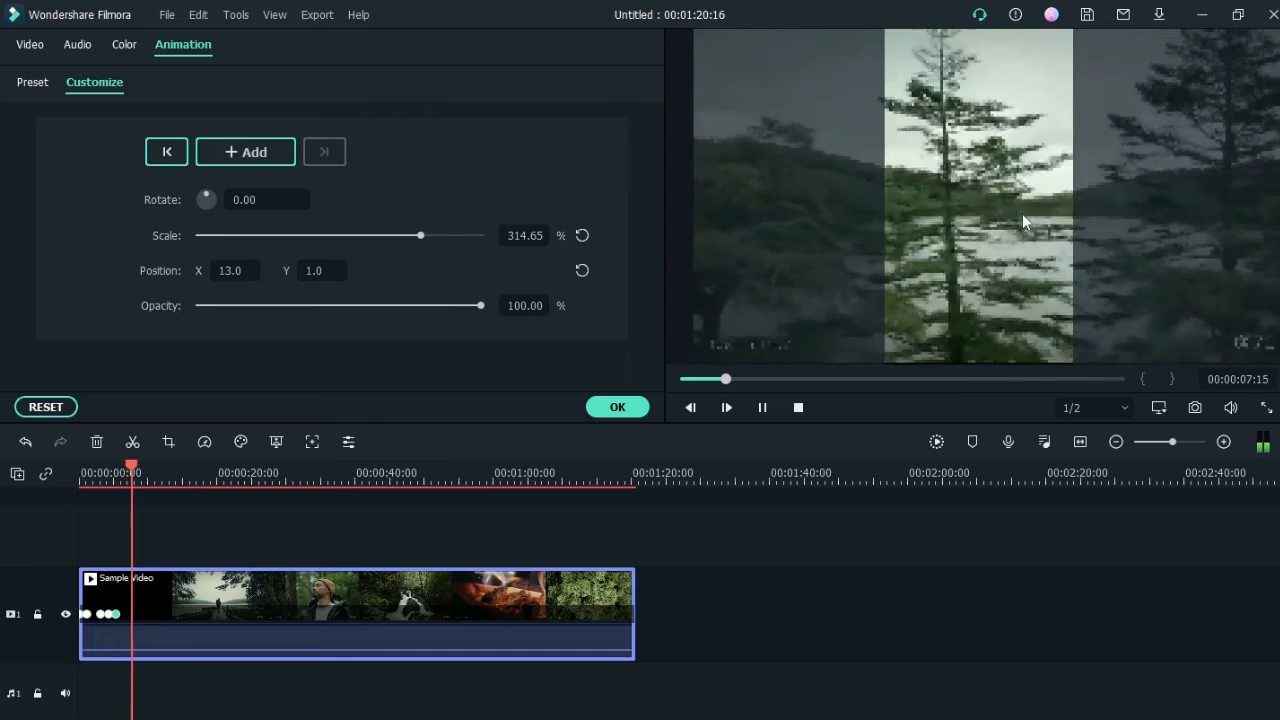
- Play on to about 57 seconds, keyframing horizontal shifts that reframe the clip, including X 82.0, X -32.0 and X -59.0 at Y 1.0
key(space)
drag(940, 228, 978, 221)
key(space)
key(space)
key(space)
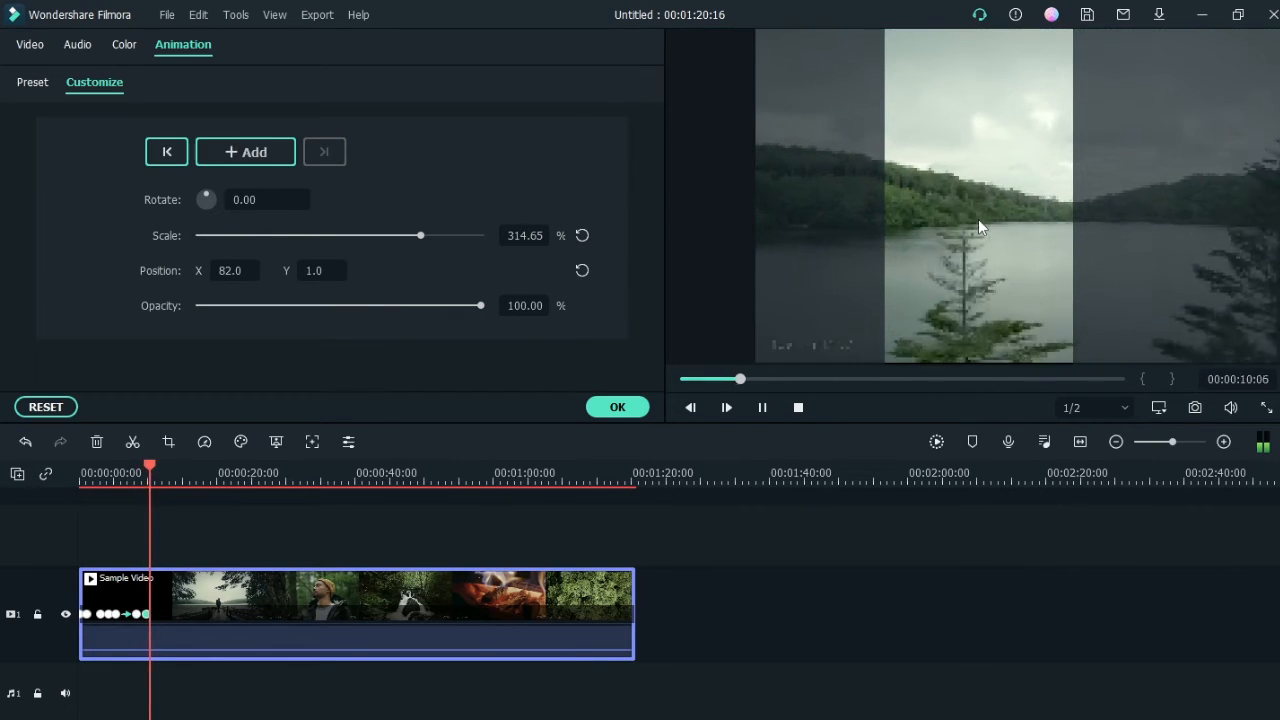
key(space)
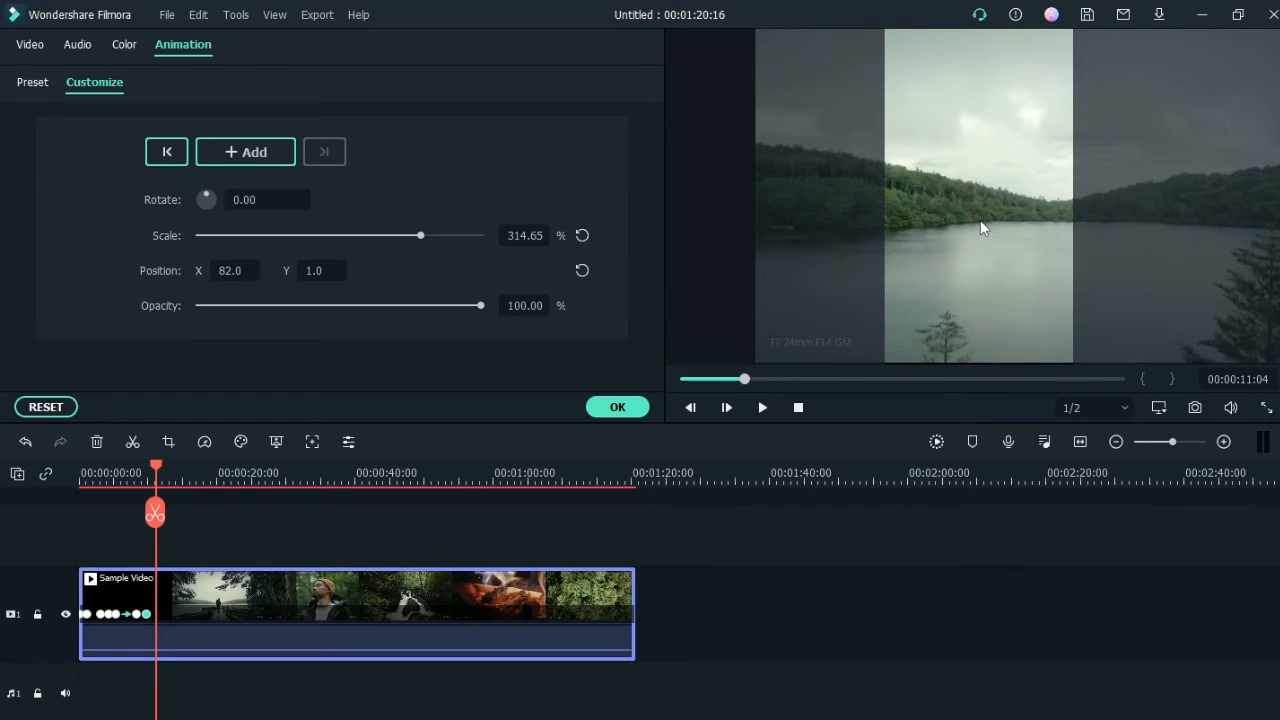
key(space)
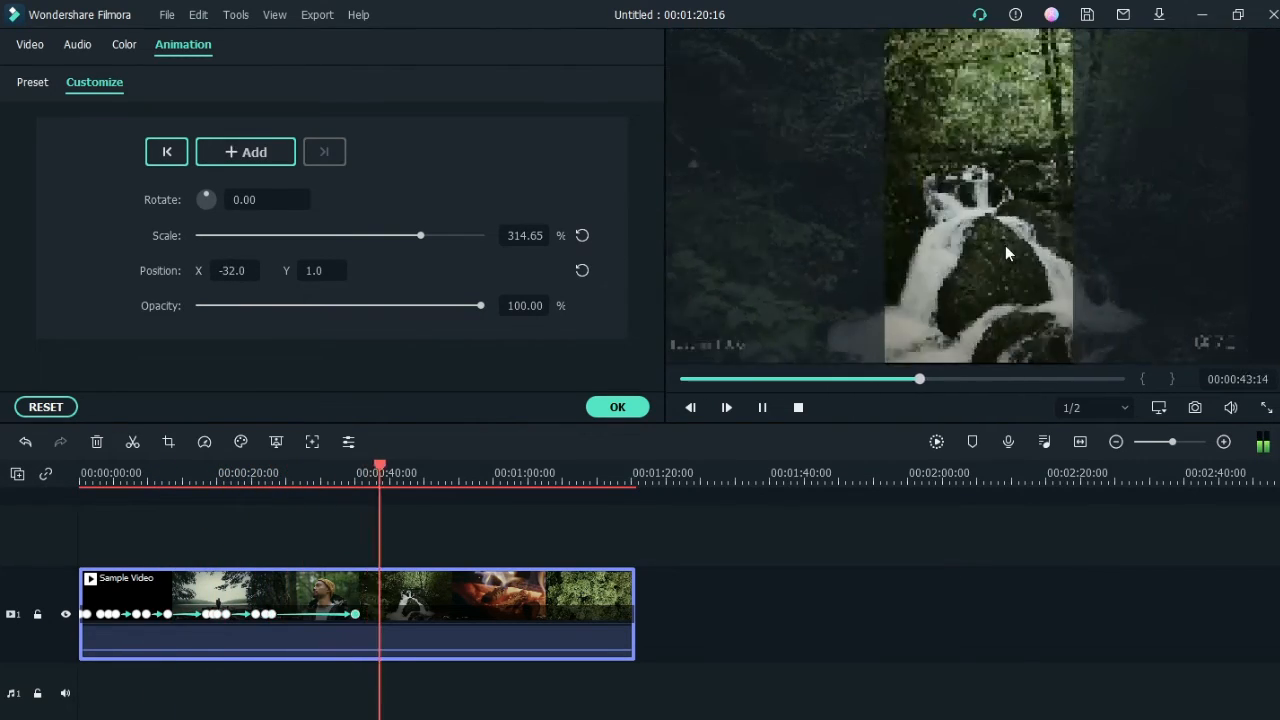
key(space)
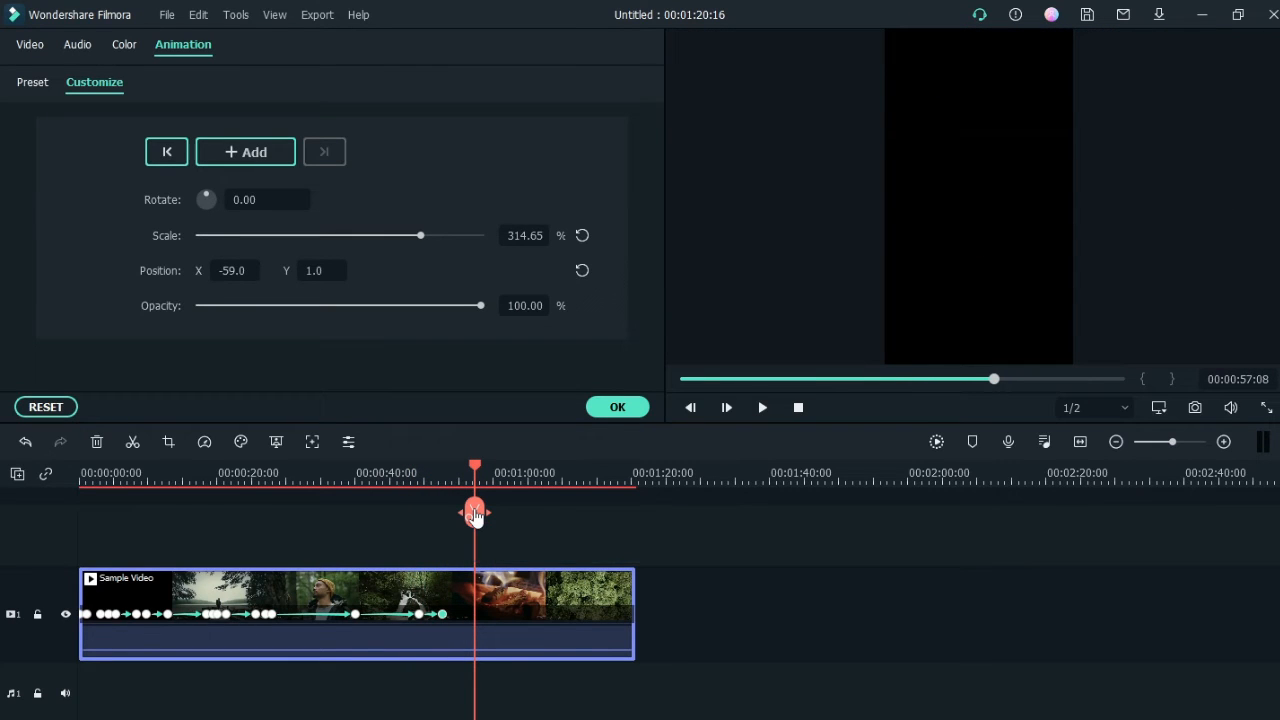
- Split the clip at 00:00:57:08, delete the part after the cut, and play the remaining clip from the start
click(474, 514)
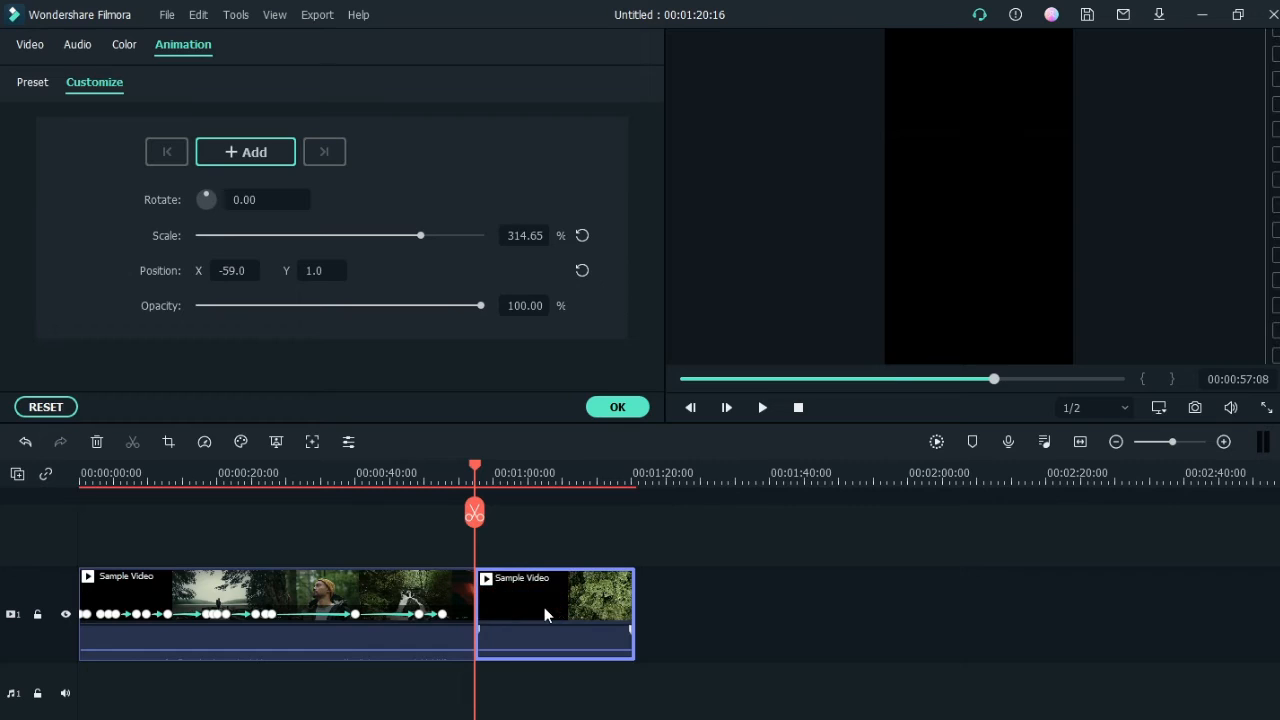
key(Delete)
drag(478, 528, 2, 530)
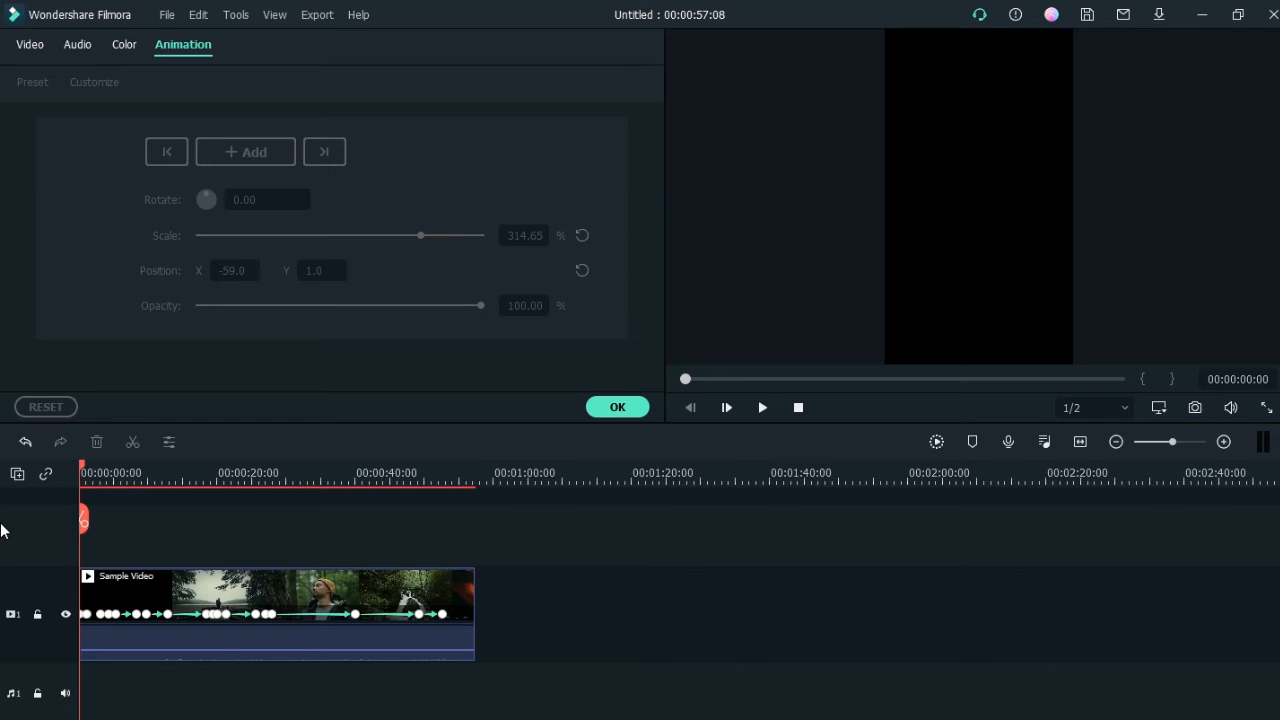
key(space)
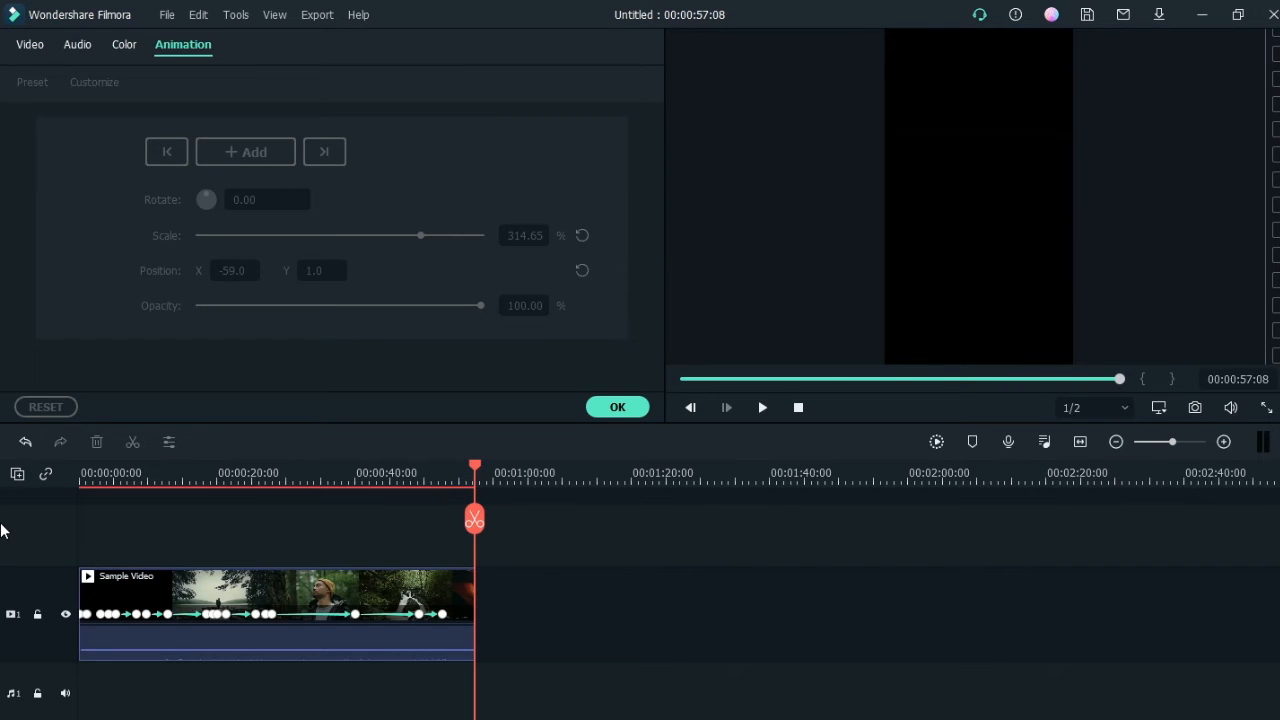
- Split the clip at 00:00:01:10 and delete the short opening piece
drag(479, 528, 43, 537)
key(space)
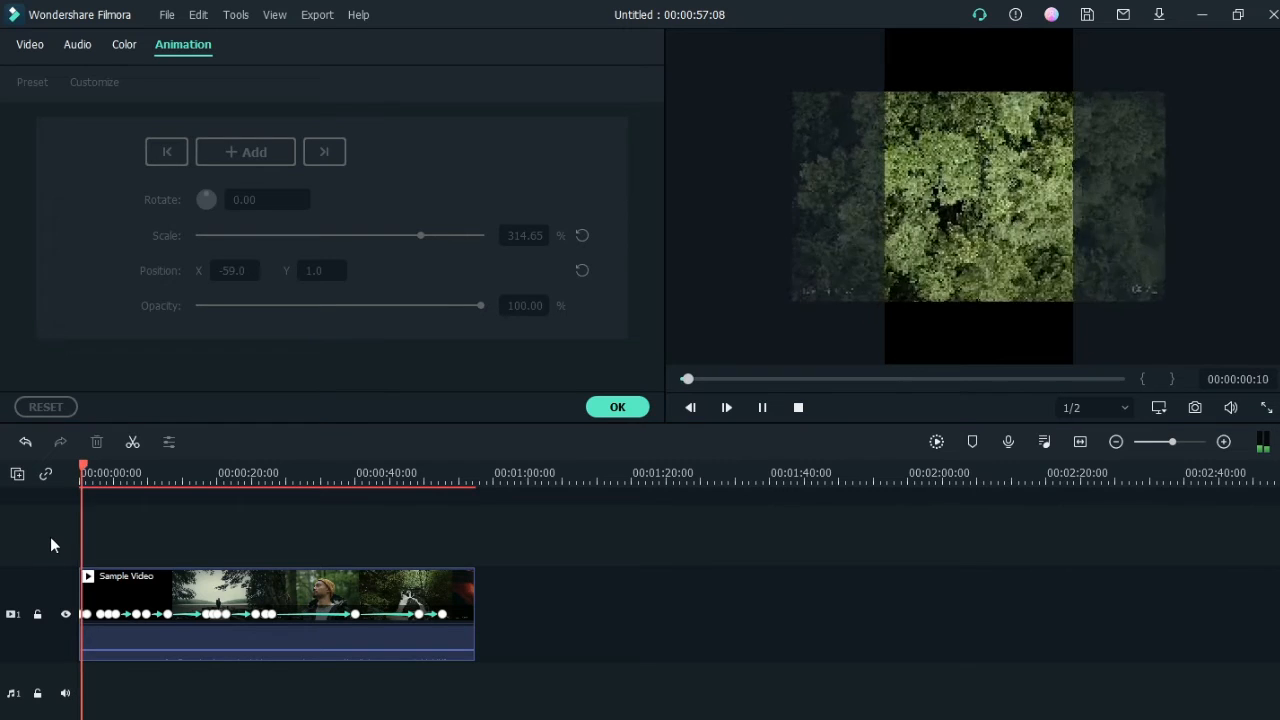
key(space)
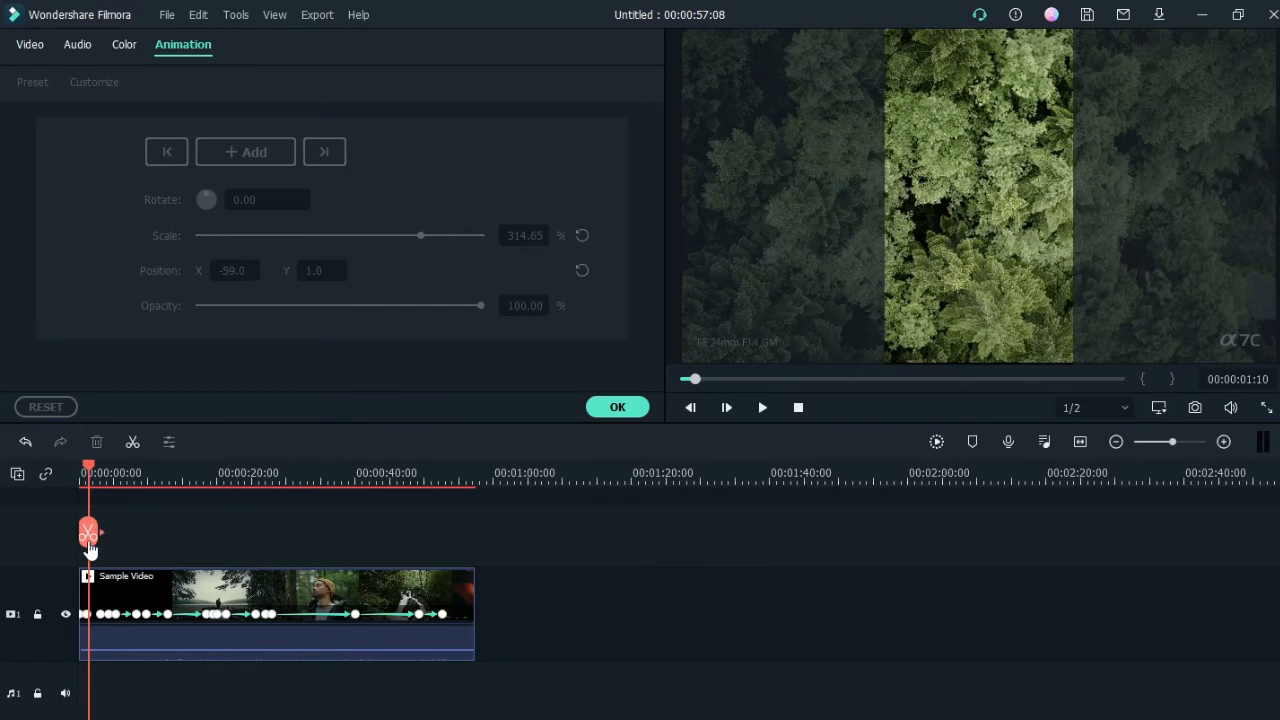
click(84, 578)
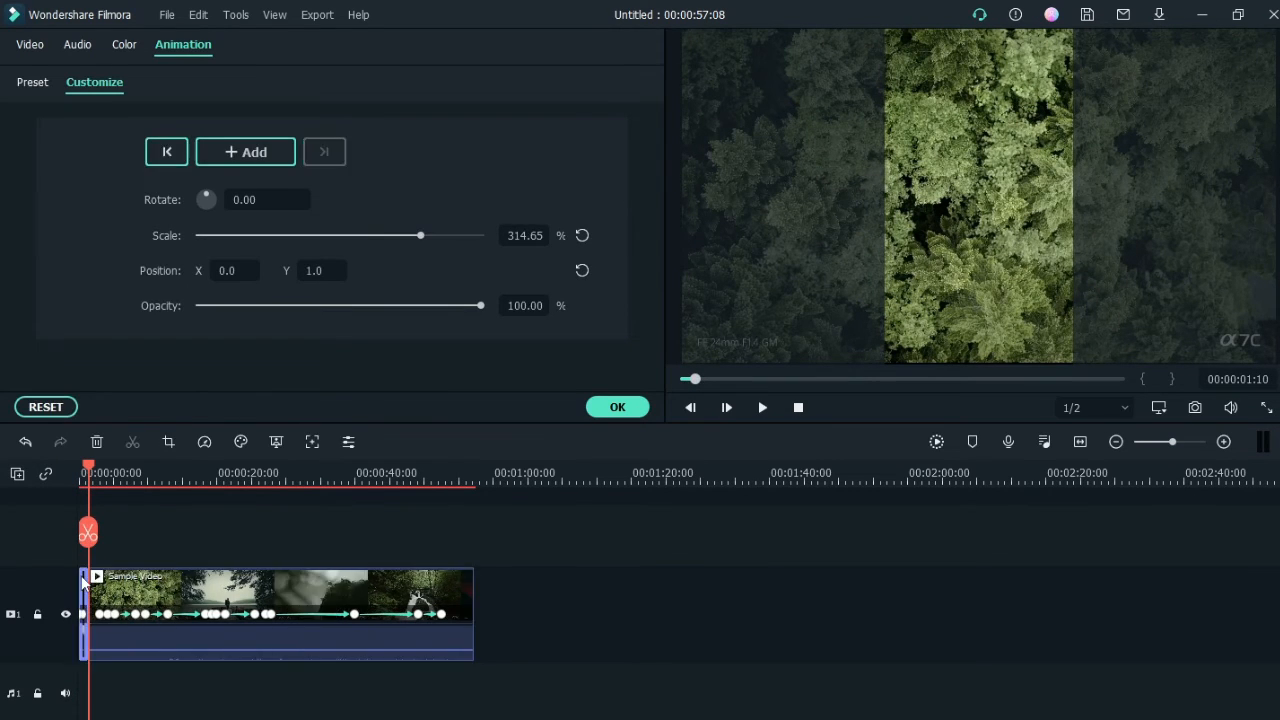
key(Delete)
- Preview the trimmed clip's opening, return to its start and accept the animation settings
key(space)
key(space)
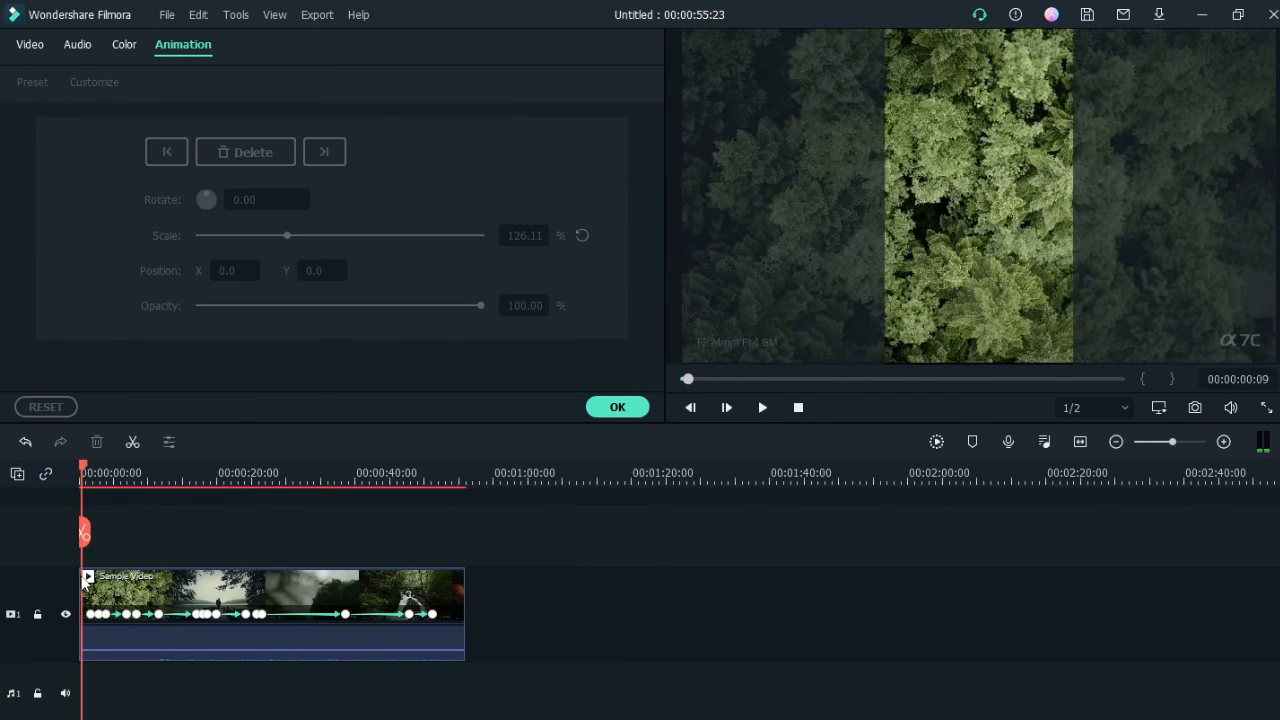
drag(84, 533, 26, 526)
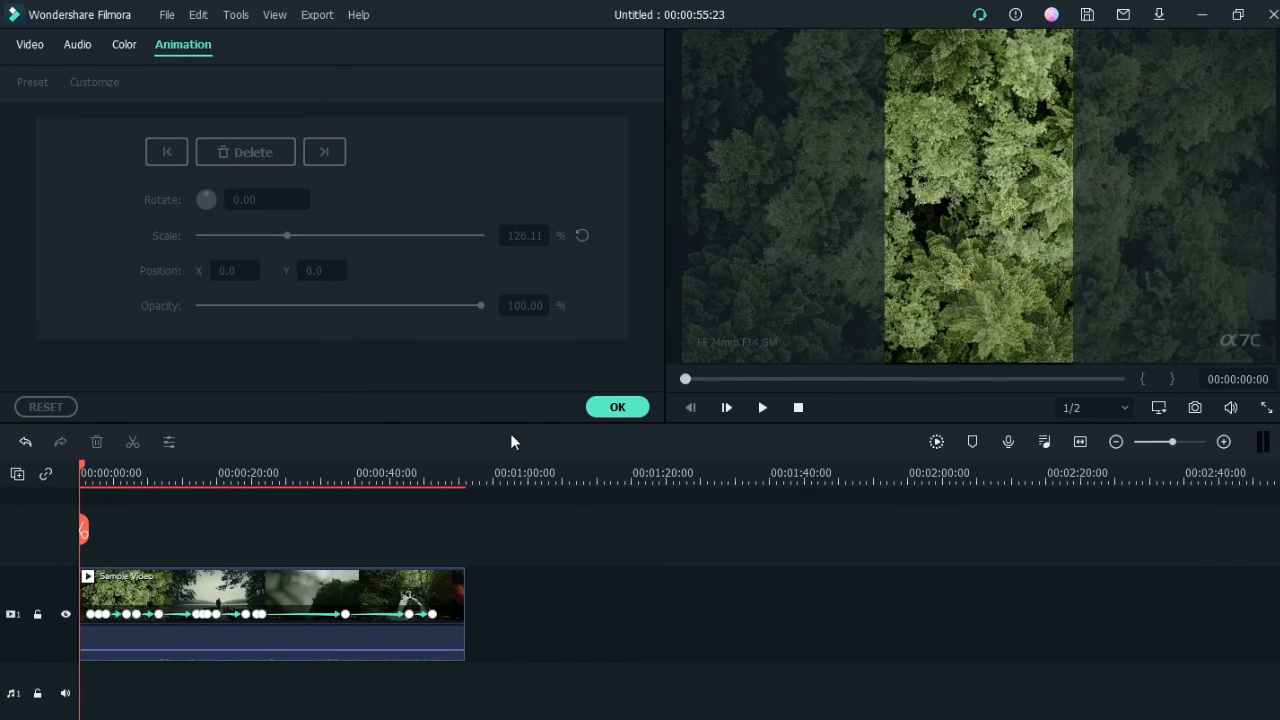
click(617, 407)
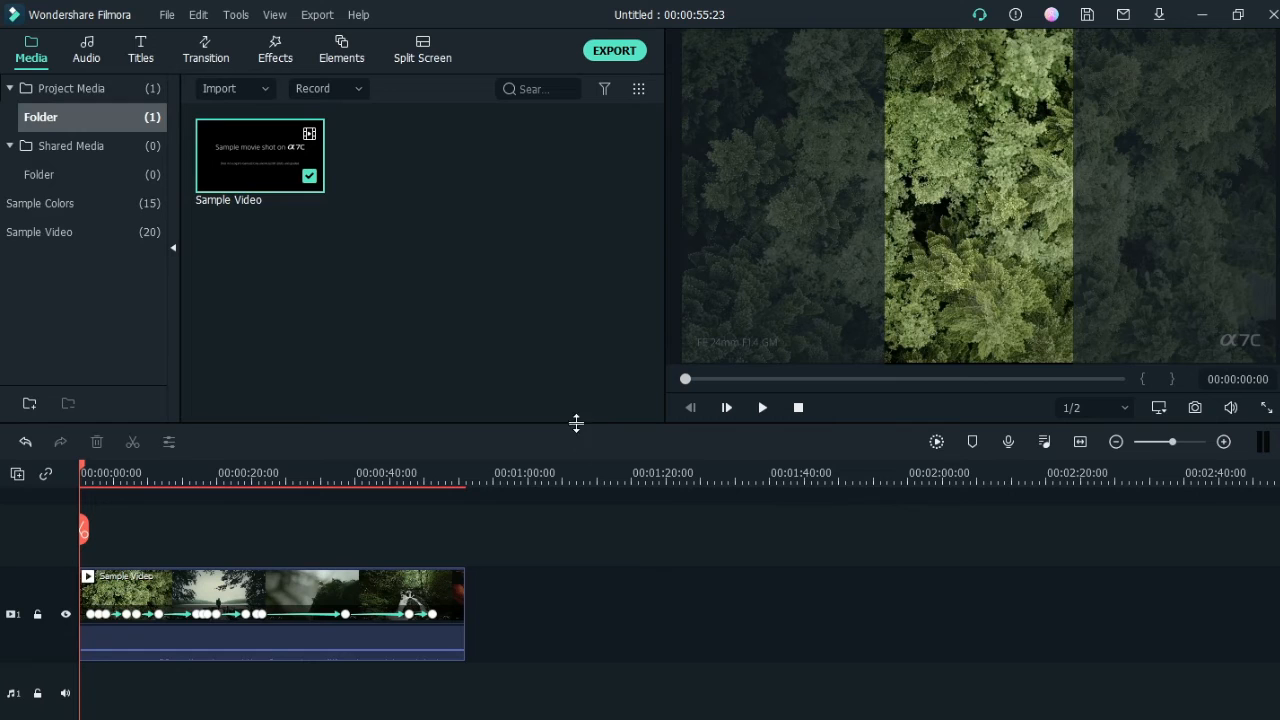
click(336, 648)
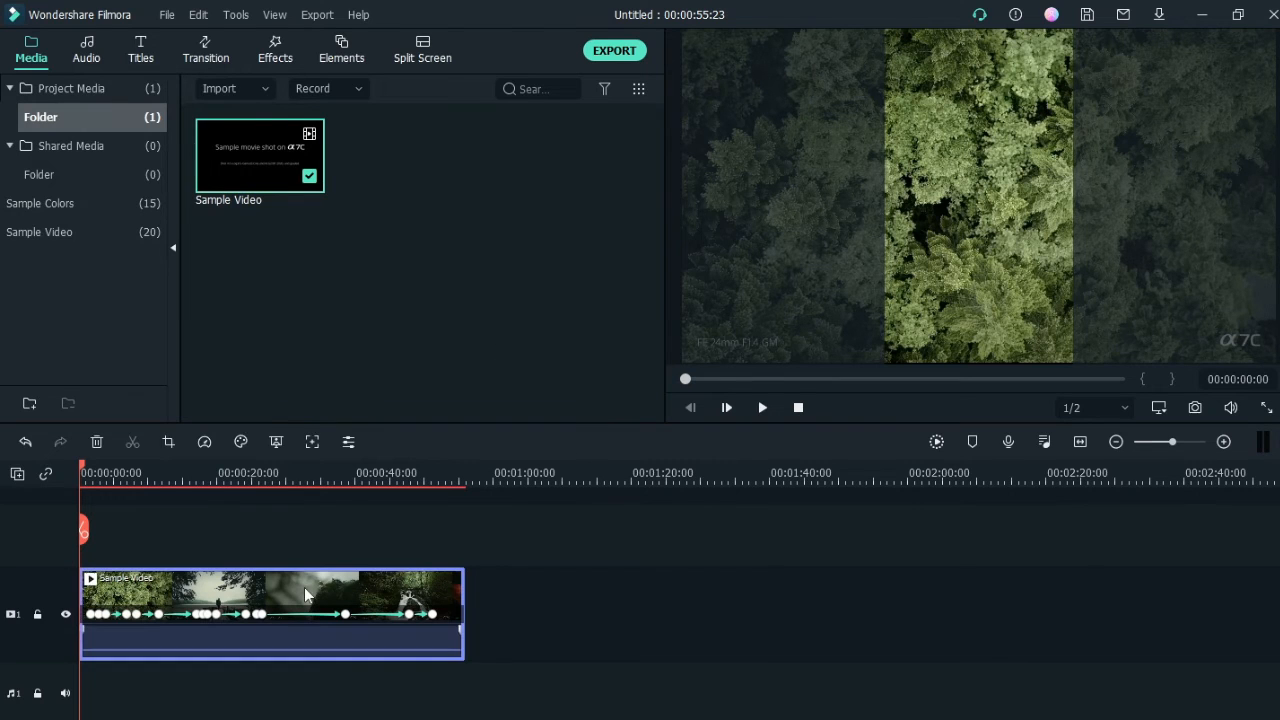
- Set up a local MP4 export and name the file Portrait video
click(614, 51)
drag(646, 202, 570, 196)
key(BackSpace)
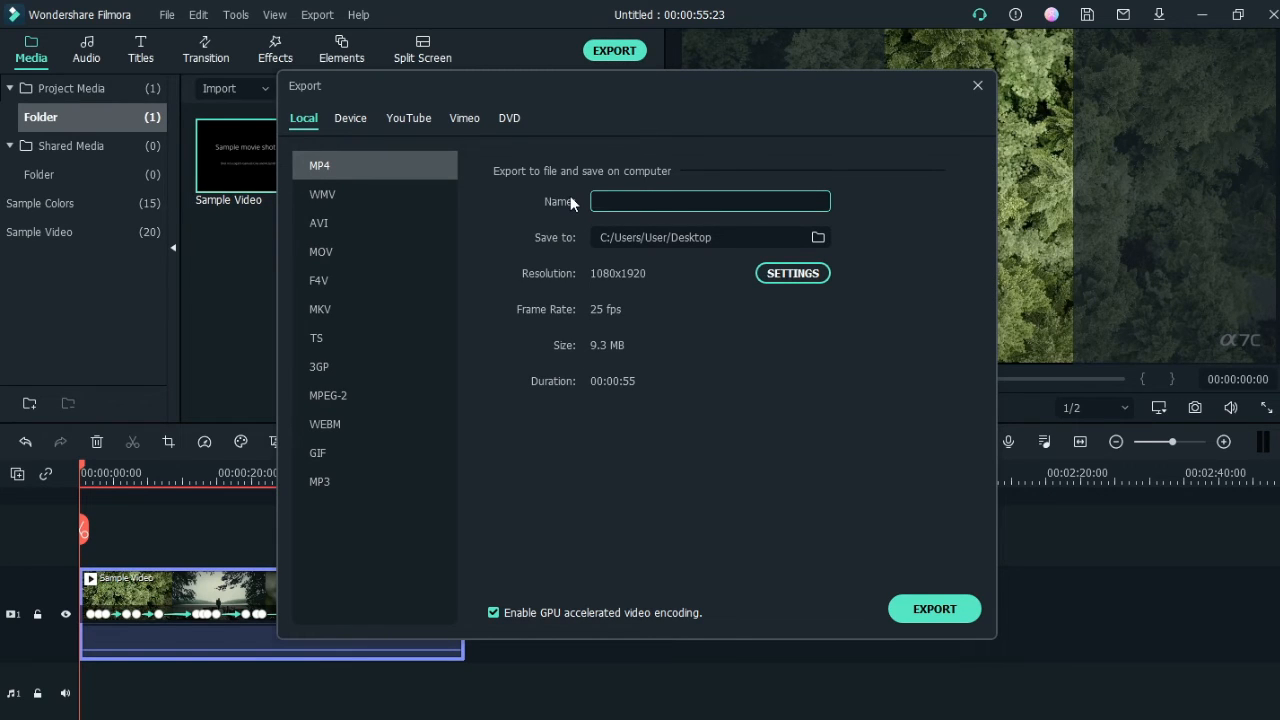
text(Portrait video)
- Choose the Video Projects folder on the Desktop as the save location and start the export
click(816, 236)
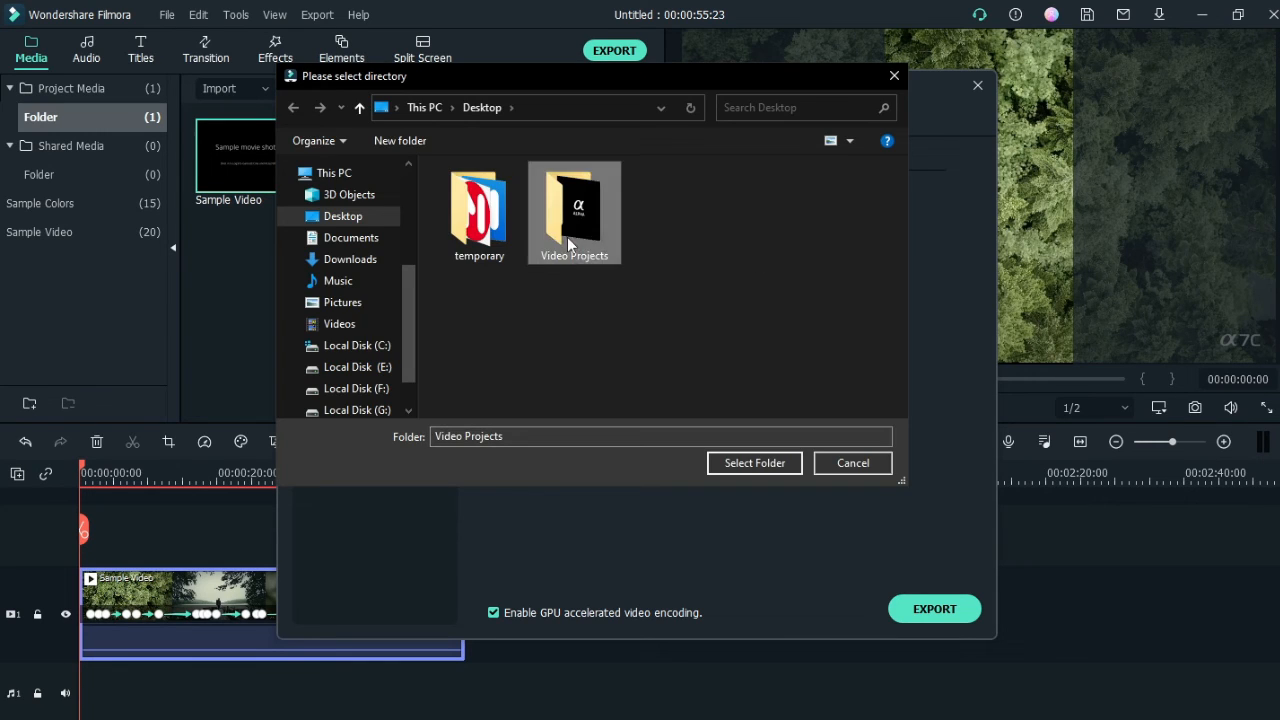
double_click(567, 230)
click(765, 465)
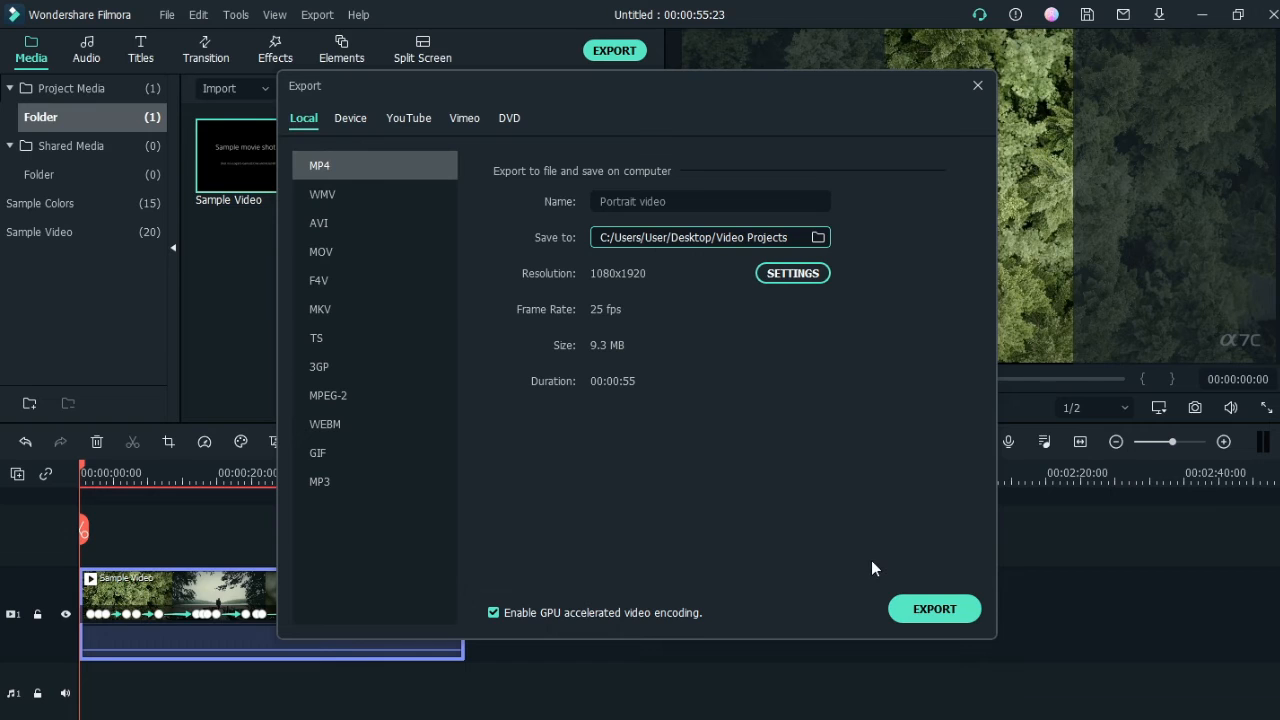
click(928, 609)
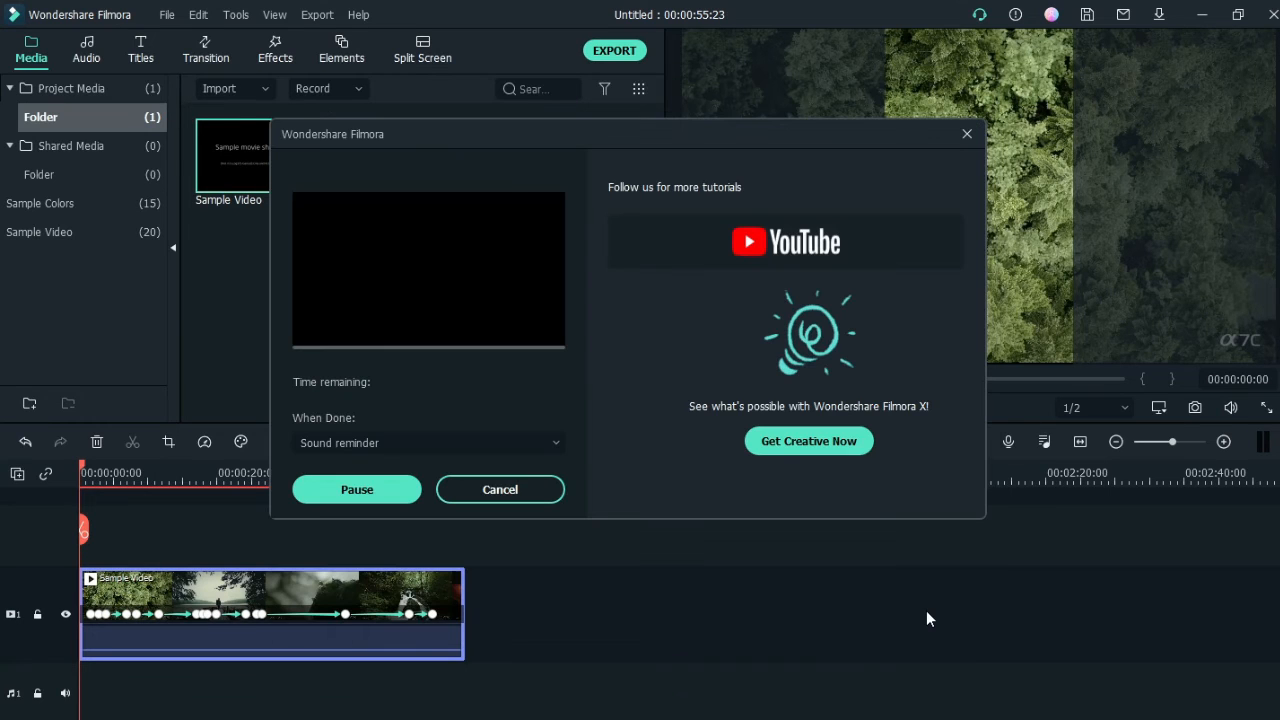